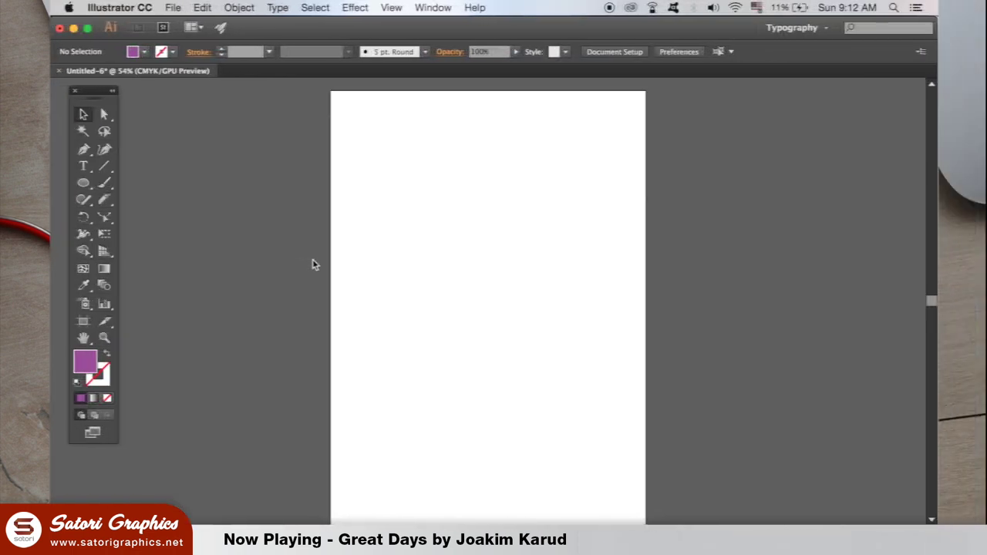
Draw a purple rectangle spanning the artboard from top-left to bottom-right corner, then deselect it.
{"action": "left_click_drag", "start_coordinate": [83, 183], "coordinate": [159, 189]}
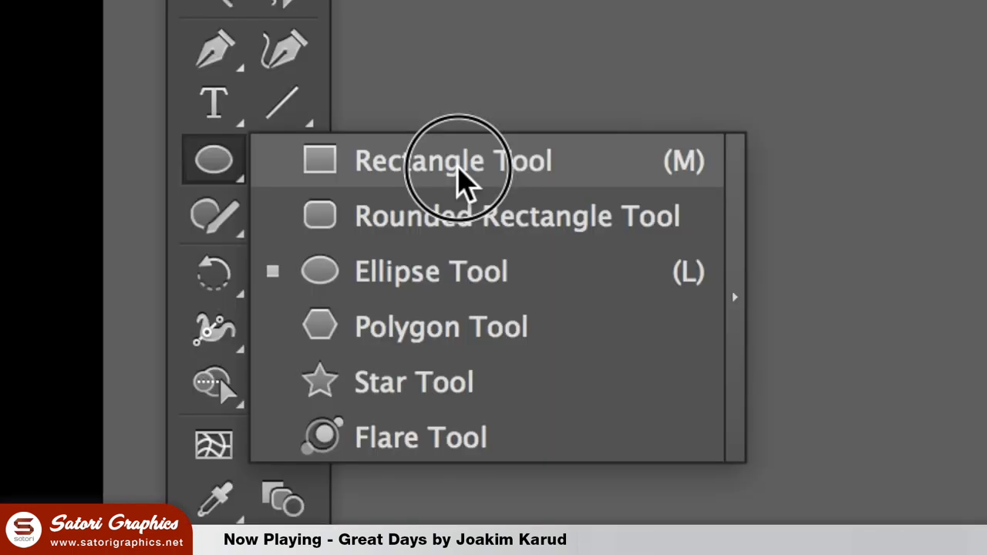
{"action": "left_click_drag", "start_coordinate": [461, 181], "coordinate": [461, 181]}
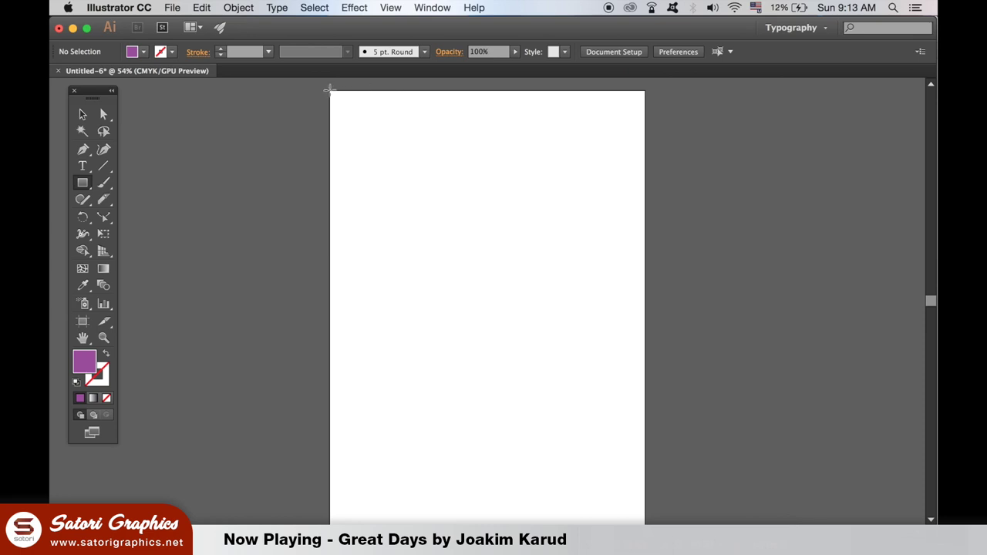
{"action": "mouse_move", "coordinate": [329, 90]}
{"action": "left_mouse_down"}
{"action": "mouse_move", "coordinate": [425, 185]}
{"action": "mouse_move", "coordinate": [602, 502]}
{"action": "mouse_move", "coordinate": [640, 520]}
{"action": "mouse_move", "coordinate": [645, 465]}
{"action": "left_mouse_up"}
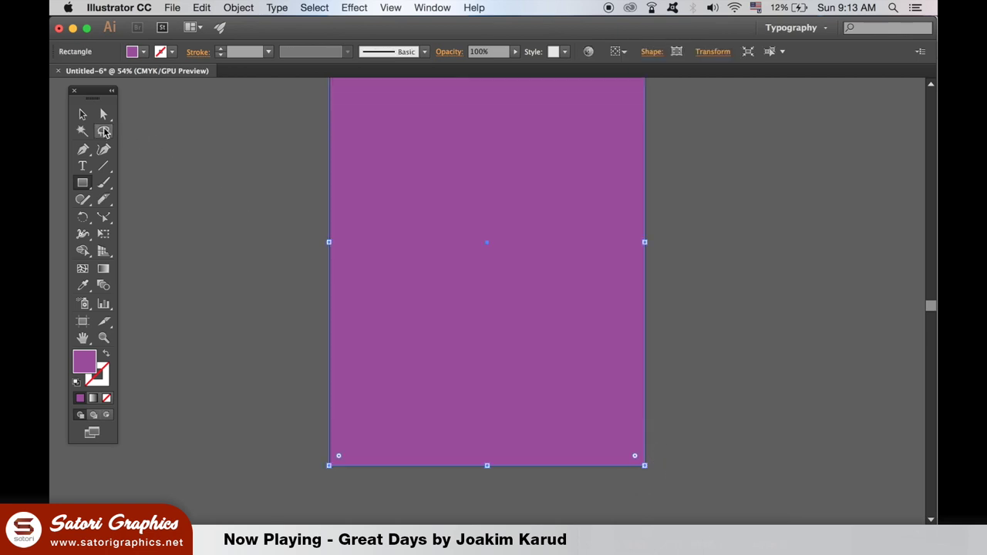
{"action": "left_click", "coordinate": [83, 114]}
{"action": "left_click", "coordinate": [249, 177]}
Show the rulers with Cmd+R and select the purple background rectangle.
{"action": "left_click_drag", "start_coordinate": [251, 165], "coordinate": [243, 229]}
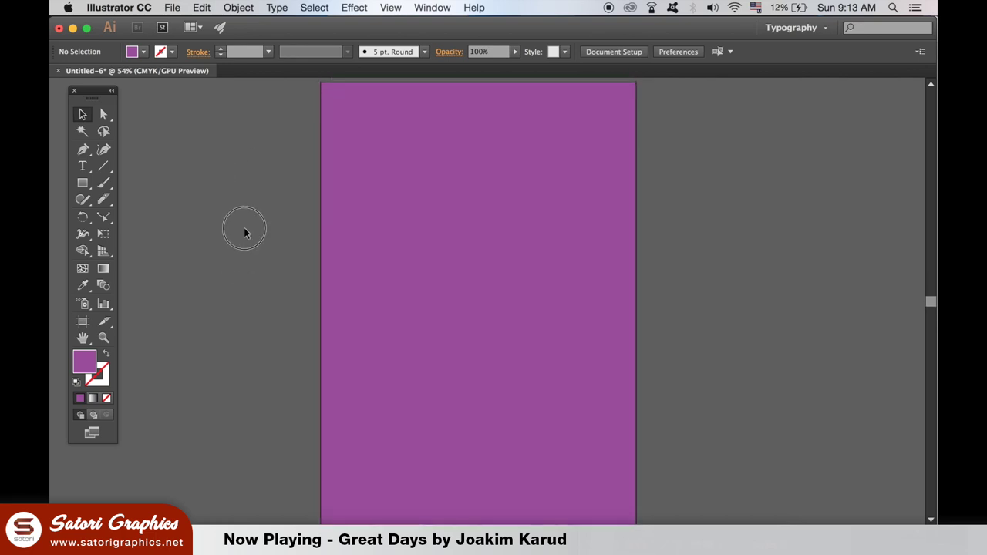
{"action": "key", "text": "super+r"}
{"action": "left_click", "coordinate": [386, 228]}
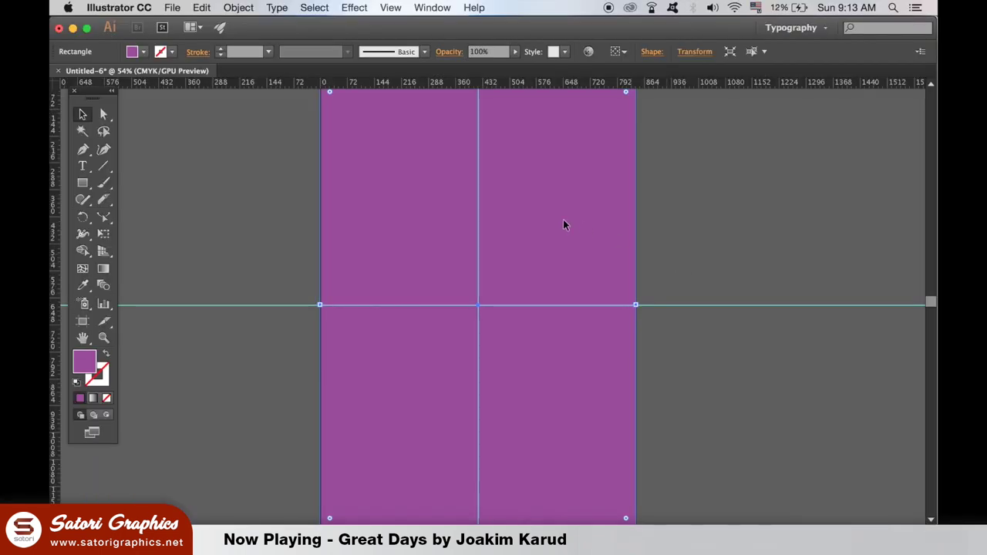
{"action": "left_click", "coordinate": [301, 7]}
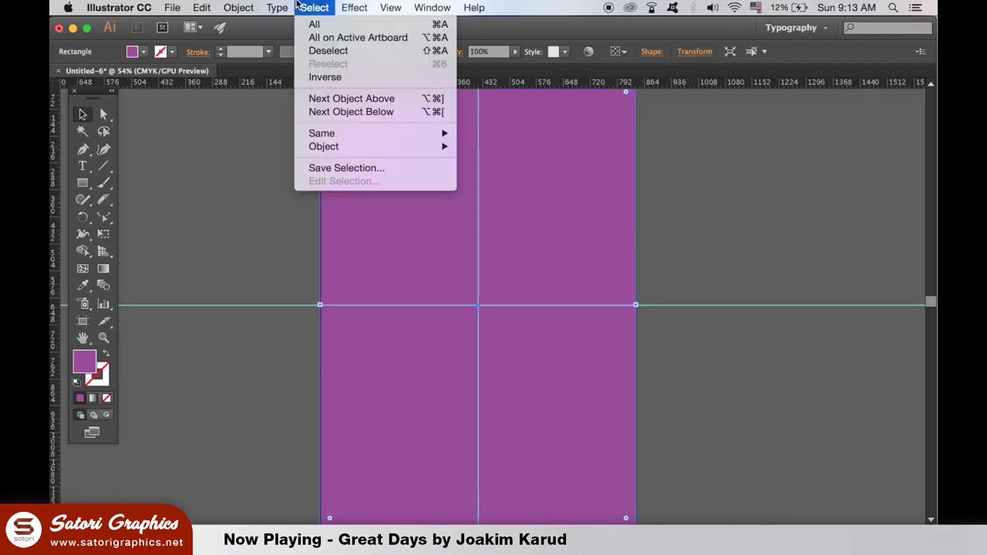
Lock the background rectangle via Object > Lock > Selection, check the guide lock, and zoom in.
{"action": "mouse_move", "coordinate": [234, 4]}
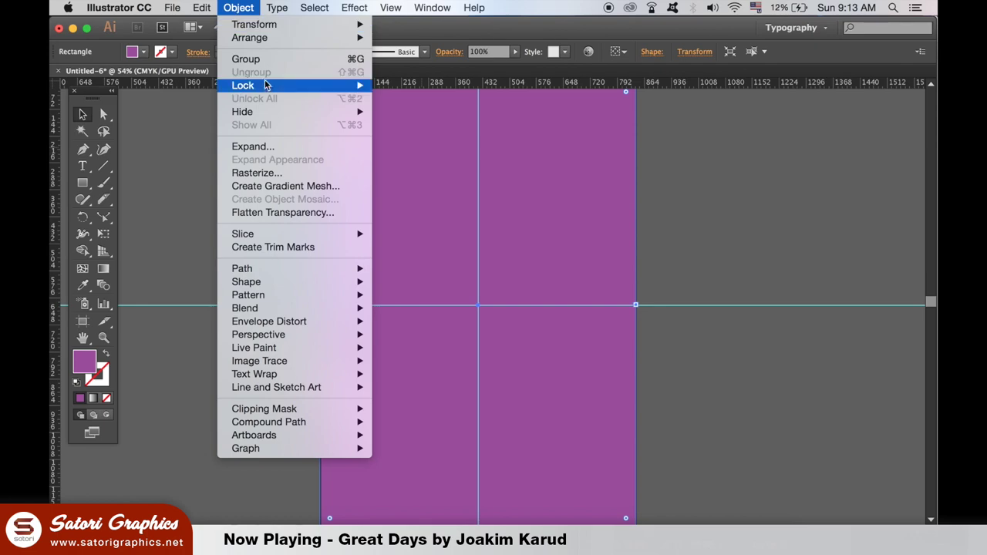
{"action": "mouse_move", "coordinate": [268, 86]}
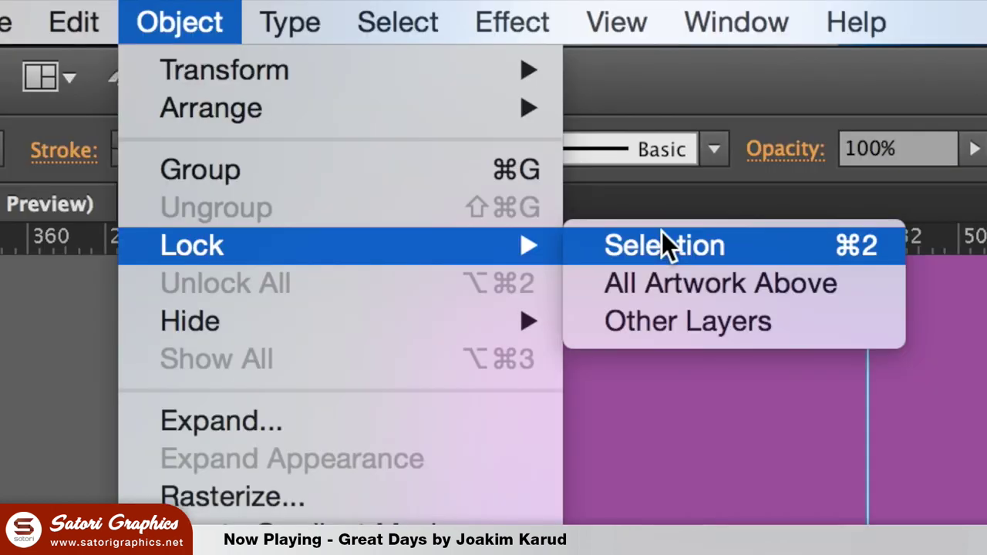
{"action": "left_click", "coordinate": [661, 231]}
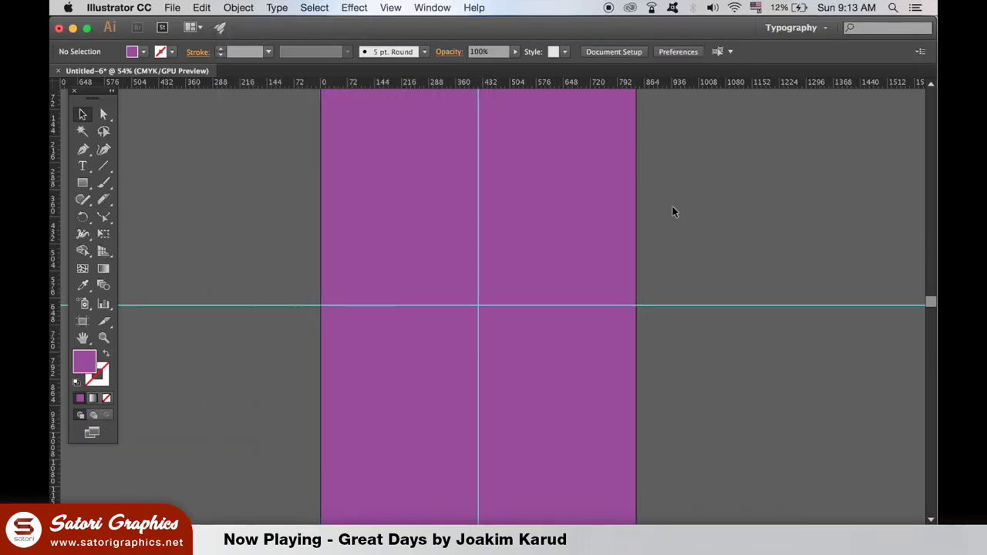
{"action": "right_click", "coordinate": [672, 211]}
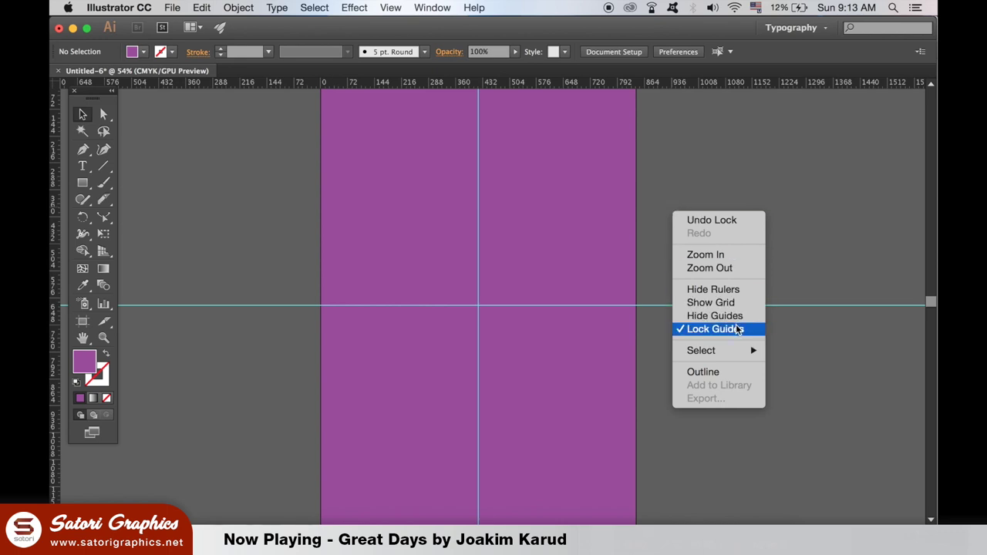
{"action": "left_click", "coordinate": [667, 279]}
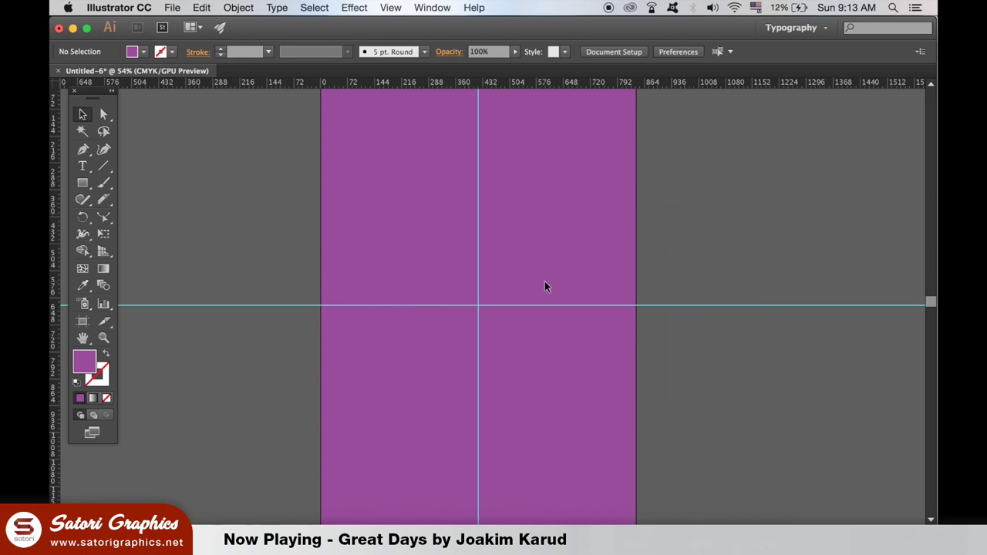
{"action": "key", "text": "super+equal"}
{"action": "key", "text": "super+equal"}
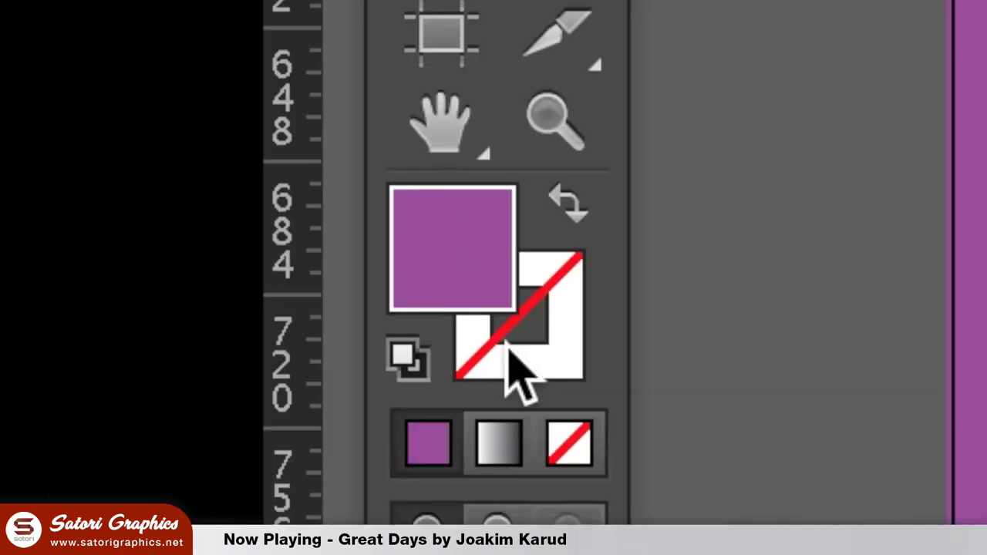
Swap fill and stroke, then set the stroke colour to gold dbb100 in the Color Picker.
{"action": "left_click", "coordinate": [107, 354]}
{"action": "left_click", "coordinate": [571, 305]}
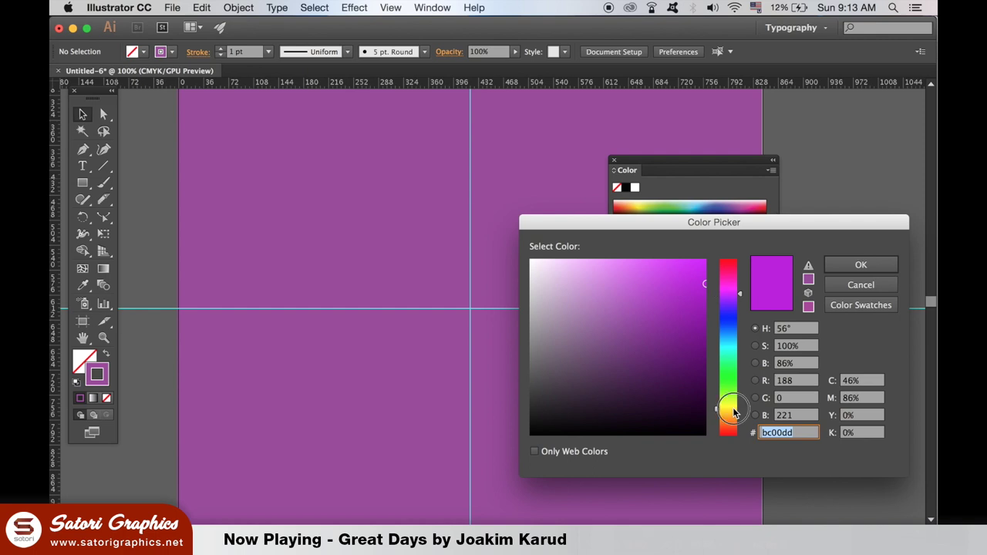
{"action": "left_click", "coordinate": [732, 410]}
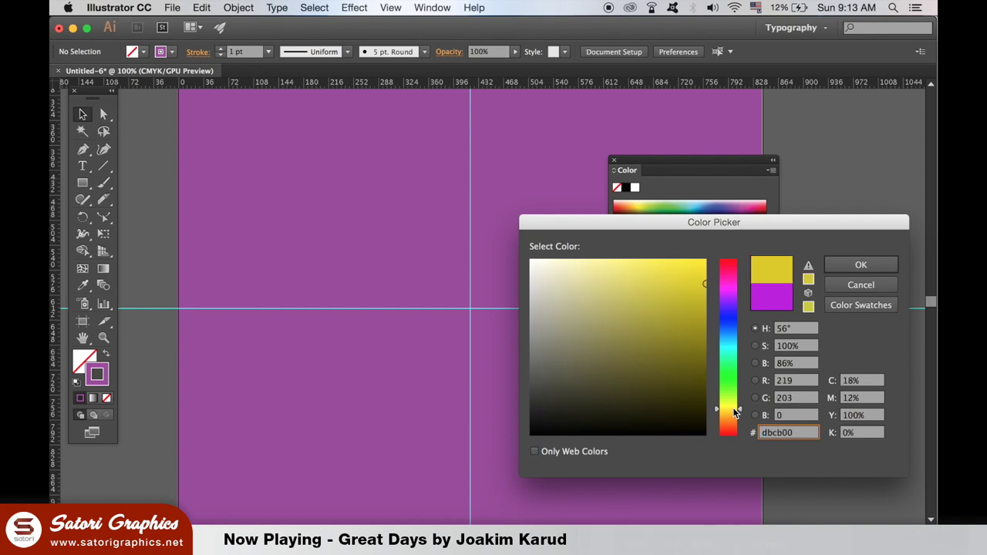
{"action": "left_click_drag", "start_coordinate": [734, 414], "coordinate": [734, 416]}
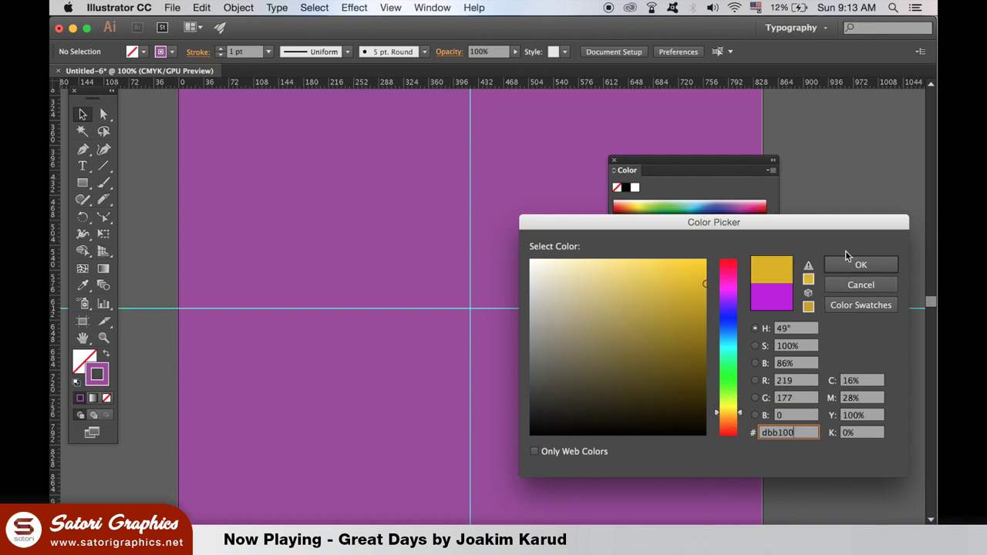
{"action": "left_click", "coordinate": [857, 266]}
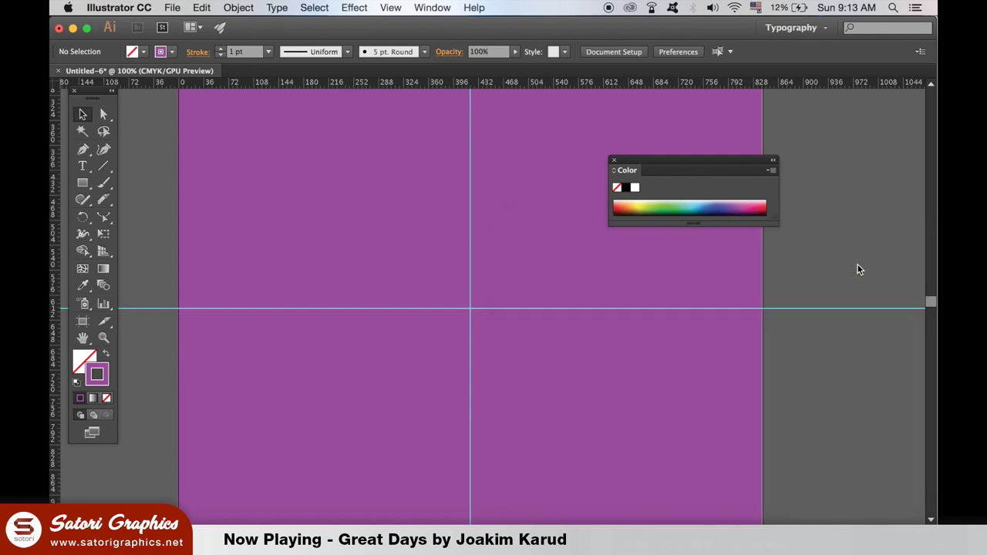
{"action": "left_click", "coordinate": [94, 186]}
Create a six-sided hexagon with a 50 px radius using the Polygon tool.
{"action": "left_click_drag", "start_coordinate": [93, 187], "coordinate": [153, 232]}
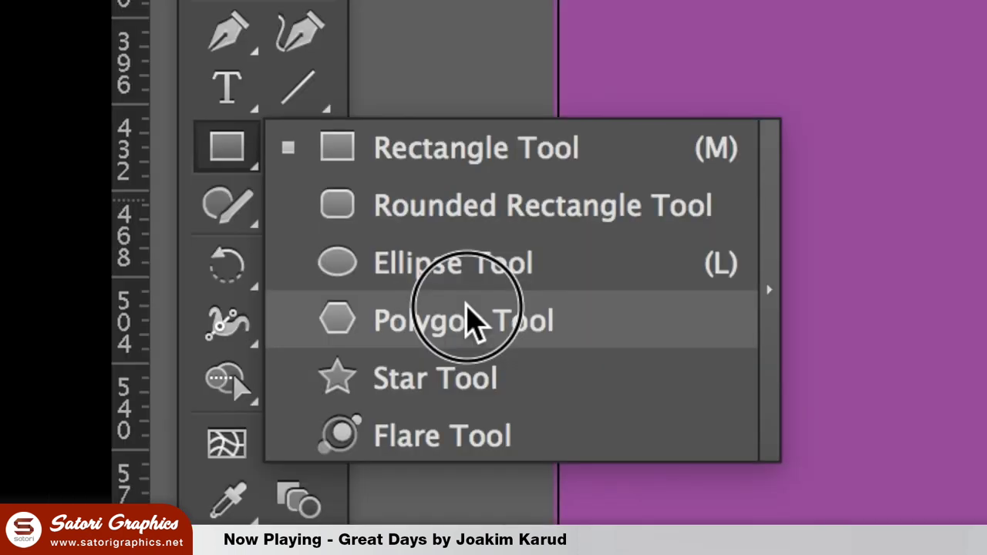
{"action": "left_click_drag", "start_coordinate": [470, 320], "coordinate": [466, 307]}
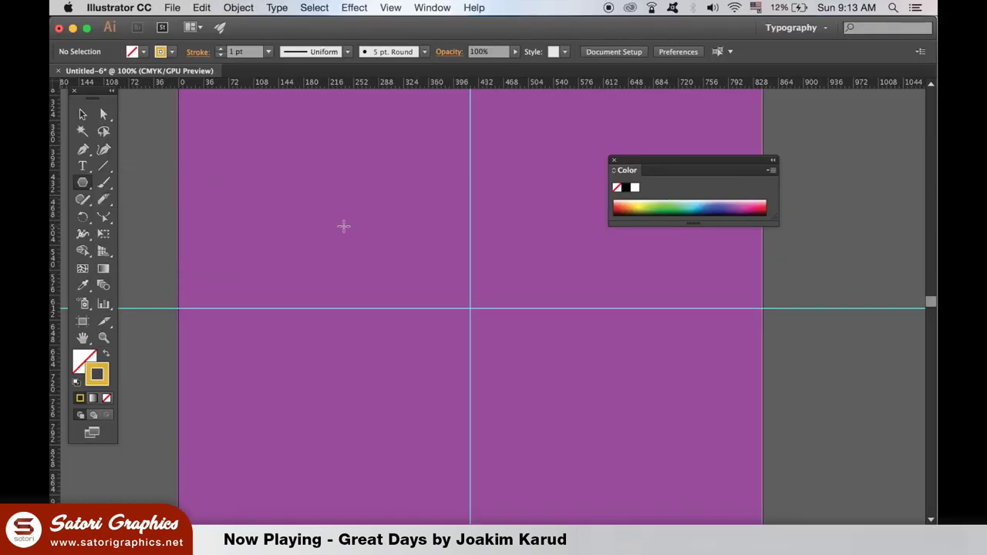
{"action": "left_click", "coordinate": [344, 226]}
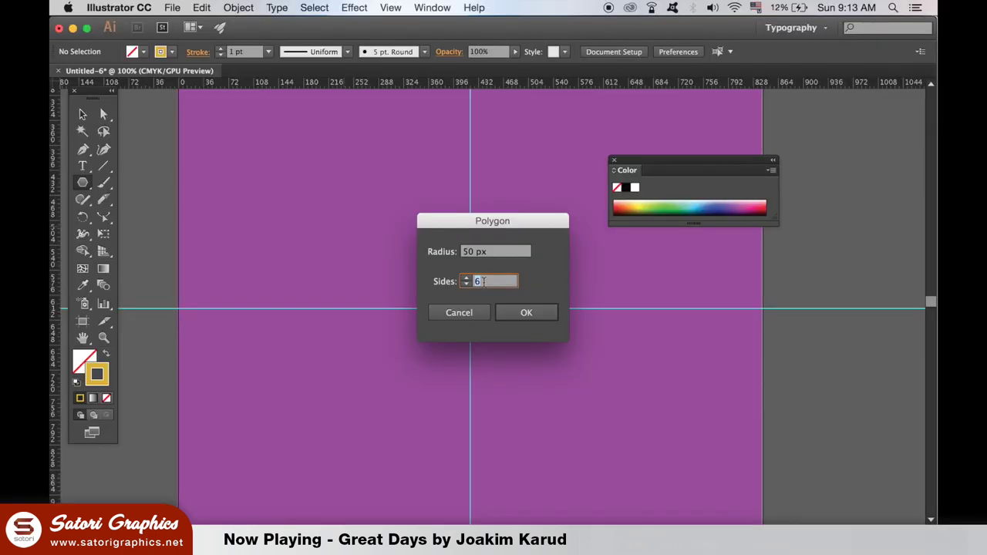
{"action": "left_click", "coordinate": [609, 385]}
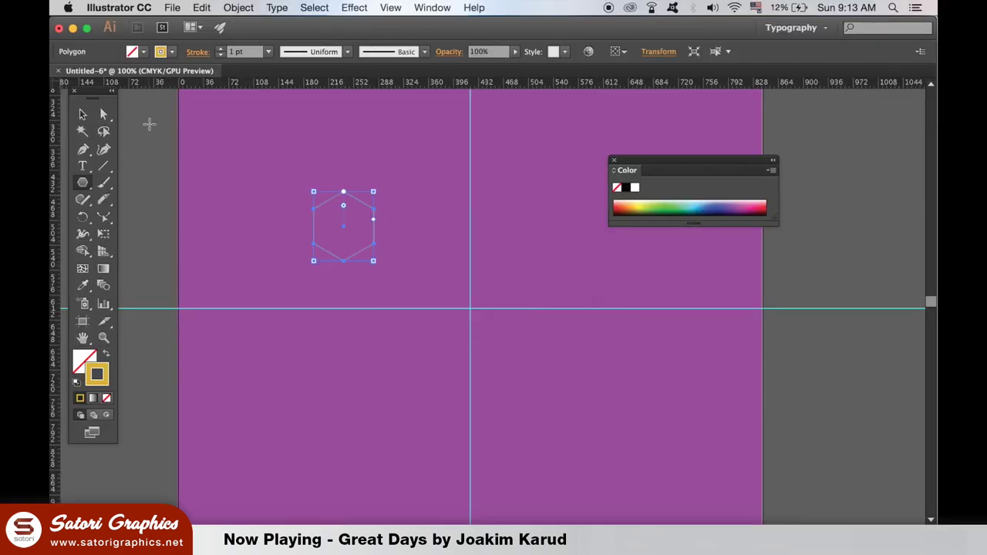
Move the hexagon onto the guides' centre crossing, enlarge it, and set its stroke to 10 pt.
{"action": "left_click", "coordinate": [84, 117]}
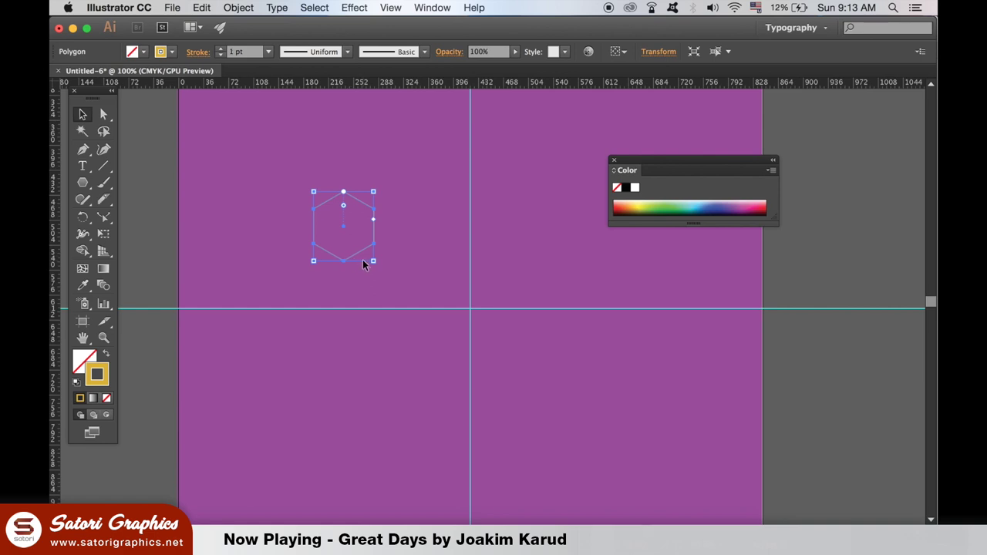
{"action": "left_click_drag", "start_coordinate": [359, 255], "coordinate": [485, 344]}
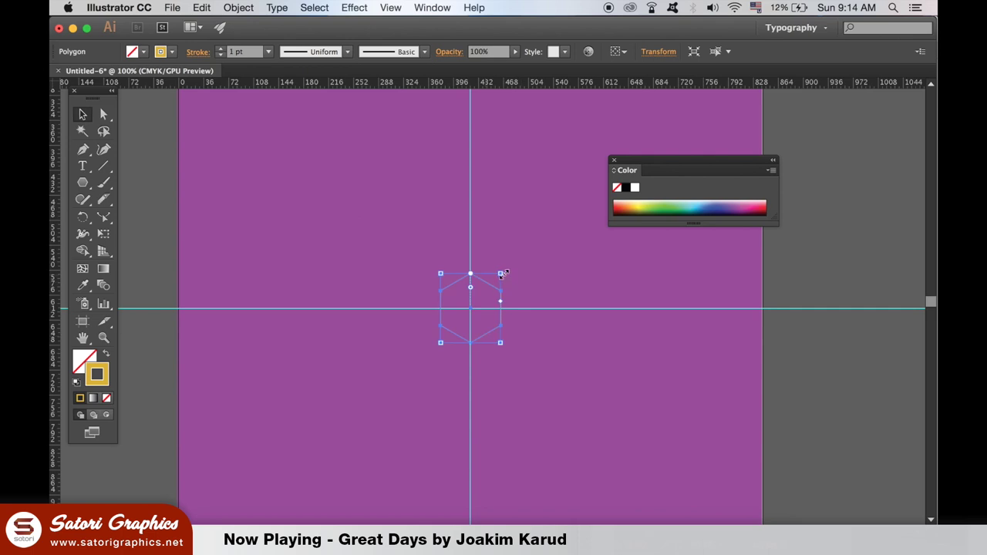
{"action": "left_click_drag", "start_coordinate": [502, 274], "coordinate": [515, 265]}
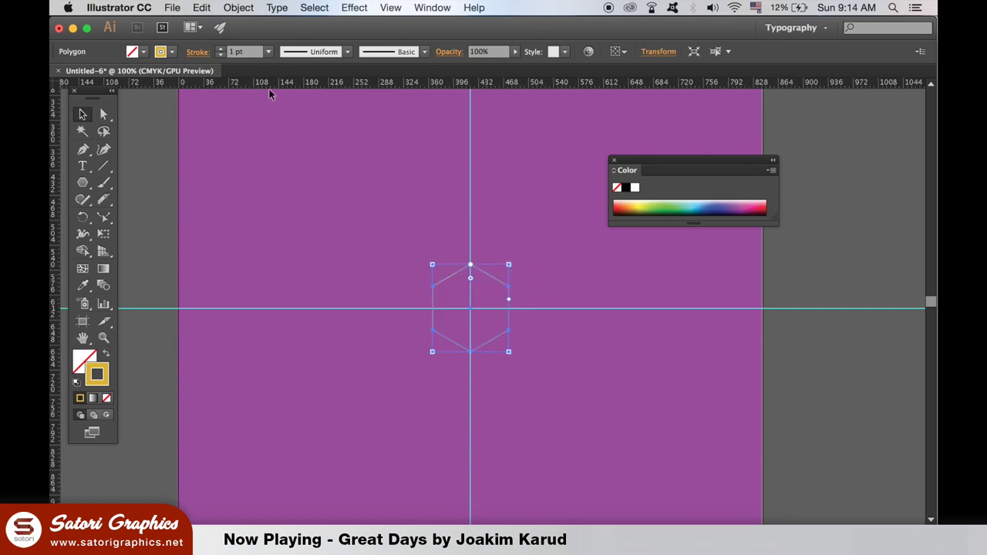
{"action": "left_click", "coordinate": [267, 51]}
{"action": "left_click", "coordinate": [304, 266]}
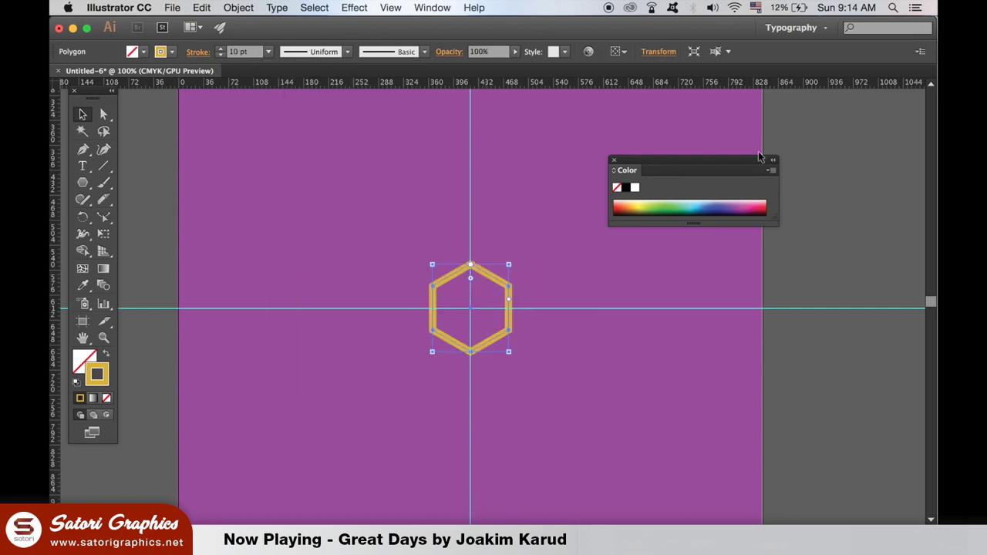
{"action": "left_click", "coordinate": [613, 162]}
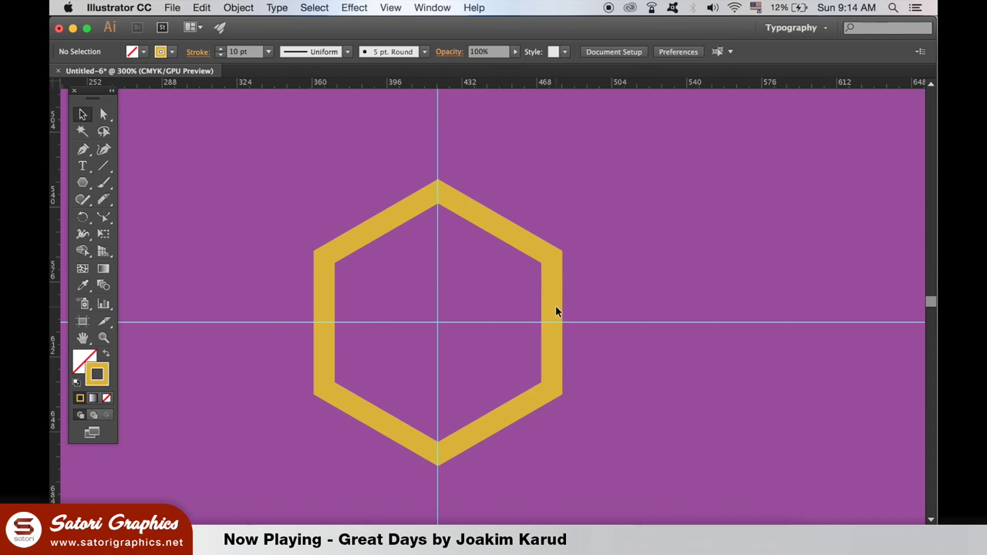
Duplicate the hexagon, shrink the copy, give it a 3 pt stroke, and centre it inside.
{"action": "left_click", "coordinate": [553, 308]}
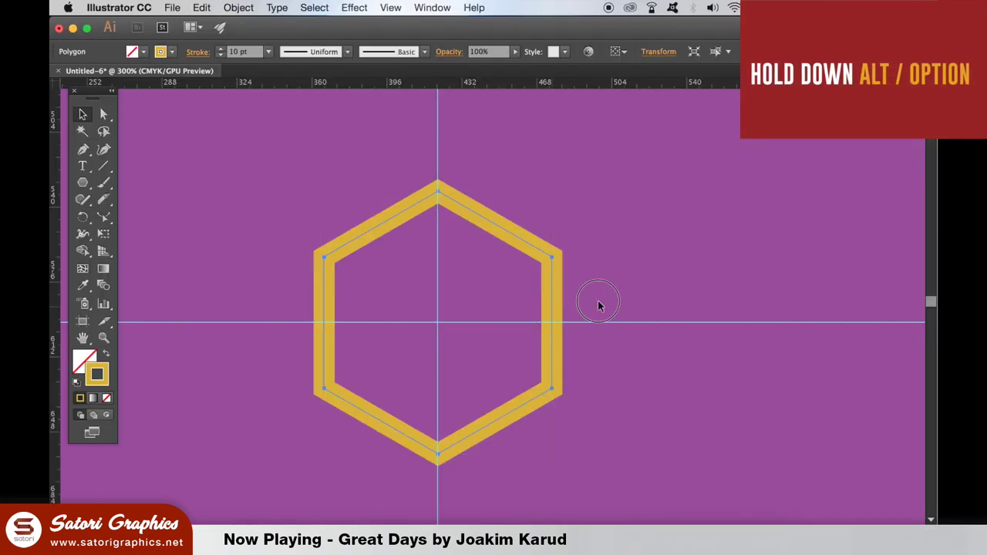
{"action": "left_click_drag", "start_coordinate": [554, 306], "coordinate": [630, 297]}
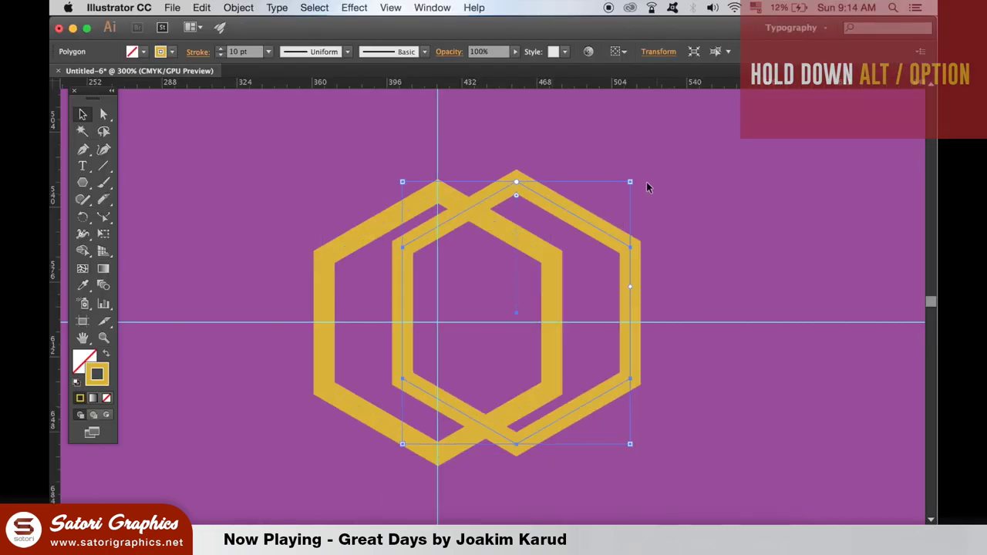
{"action": "mouse_move", "coordinate": [630, 184]}
{"action": "left_mouse_down"}
{"action": "mouse_move", "coordinate": [547, 216]}
{"action": "mouse_move", "coordinate": [555, 217]}
{"action": "mouse_move", "coordinate": [552, 271]}
{"action": "left_mouse_up"}
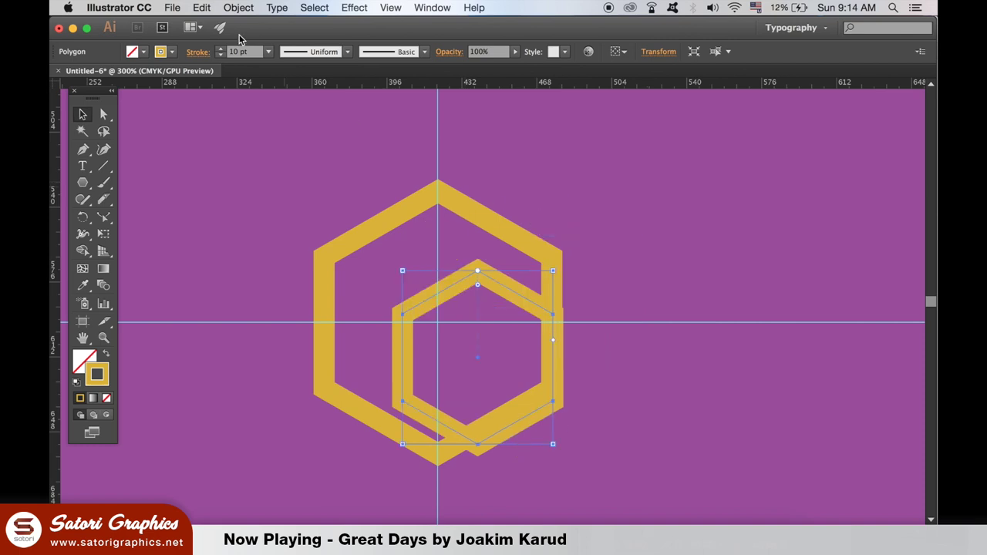
{"action": "left_click", "coordinate": [269, 51]}
{"action": "left_click", "coordinate": [287, 130]}
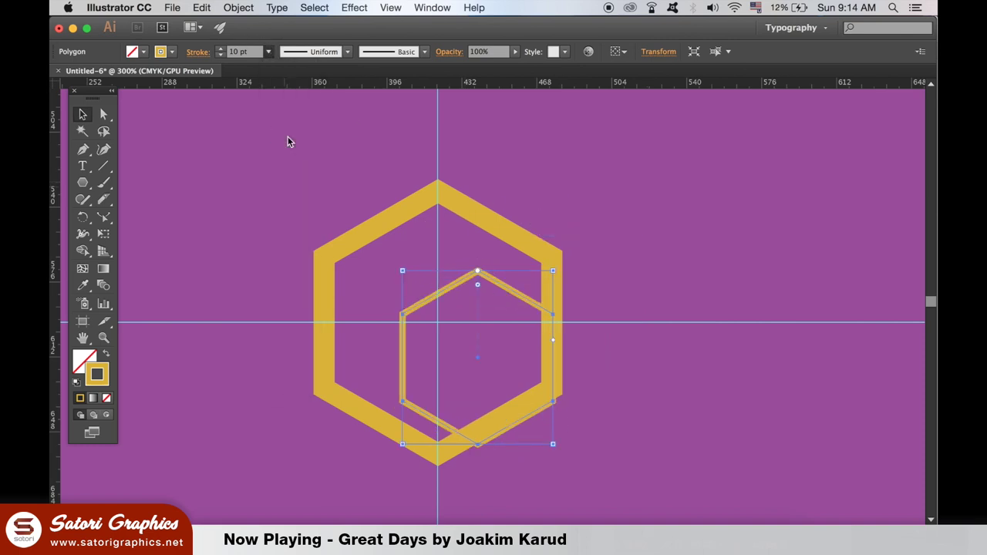
{"action": "left_click_drag", "start_coordinate": [528, 301], "coordinate": [487, 269]}
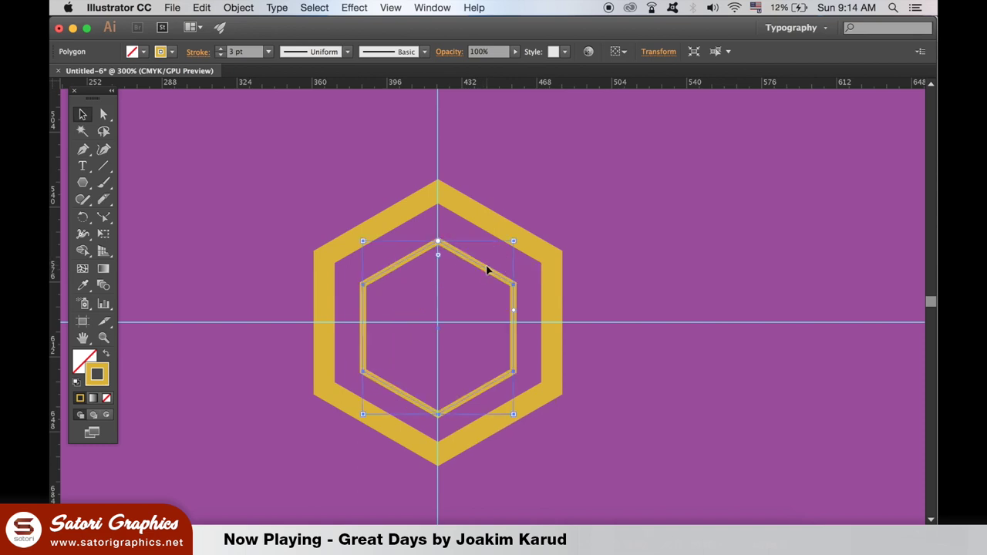
{"action": "key", "text": "Up"}
{"action": "key", "text": "Up"}
{"action": "key", "text": "Up"}
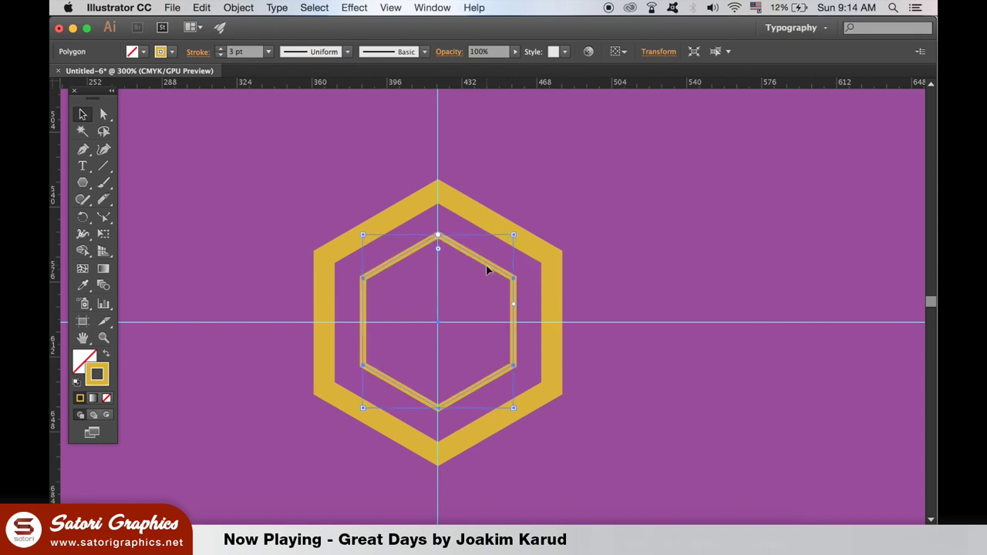
{"action": "key", "text": "Down"}
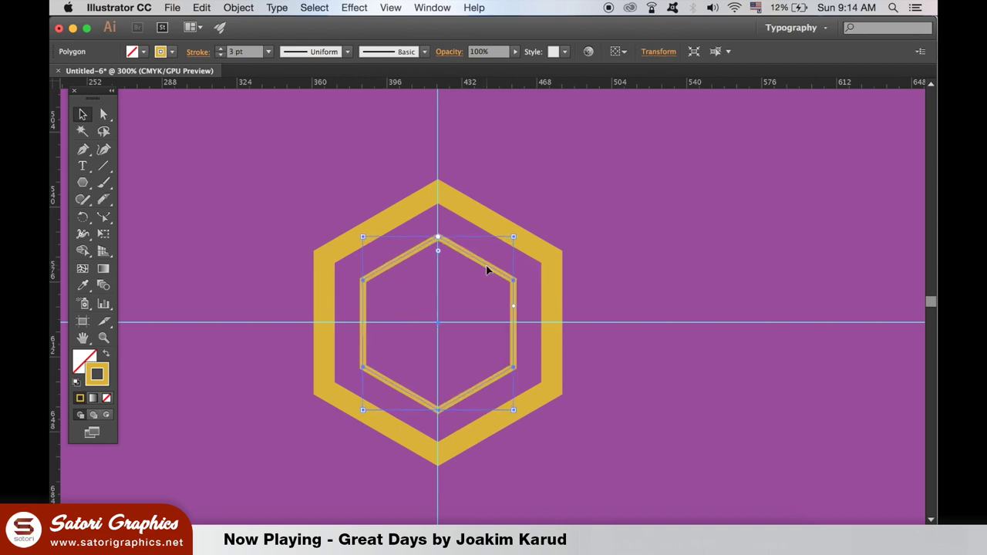
{"action": "left_click", "coordinate": [611, 284]}
Draw three Pen lines joining the inner hexagon's upper-left, upper-right and bottom corners to the outer one.
{"action": "key", "text": "ctrl+minus"}
{"action": "key", "text": "ctrl+minus"}
{"action": "key", "text": "ctrl+minus"}
{"action": "key", "text": "ctrl+minus"}
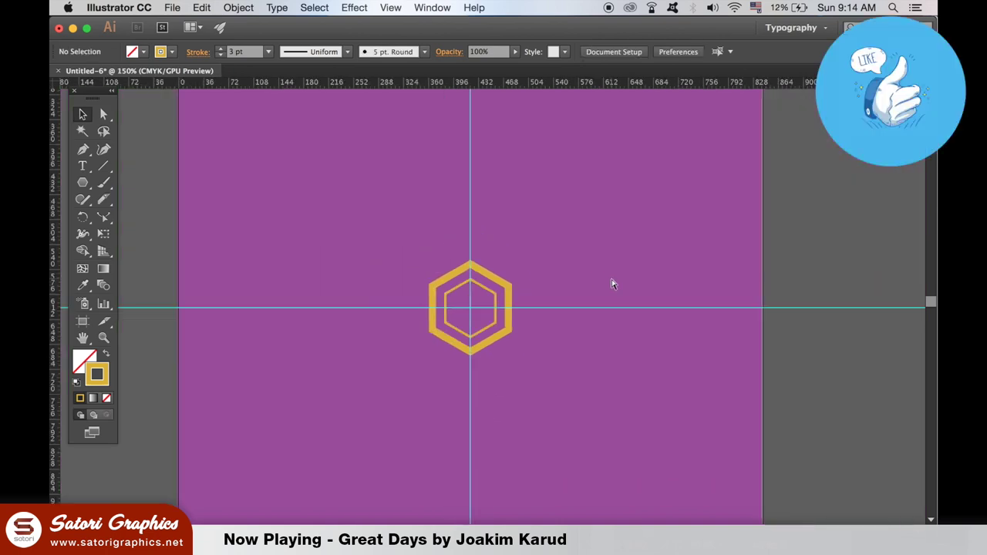
{"action": "key", "text": "ctrl+minus"}
{"action": "key", "text": "ctrl+plus"}
{"action": "key", "text": "ctrl+plus"}
{"action": "key", "text": "ctrl+plus"}
{"action": "key", "text": "ctrl+plus"}
{"action": "key", "text": "ctrl+plus"}
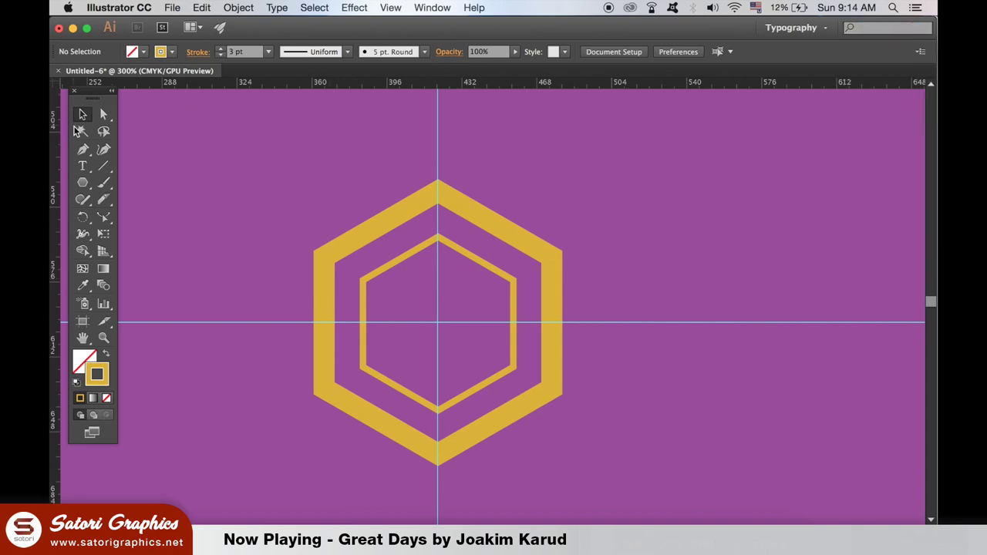
{"action": "left_click", "coordinate": [82, 148]}
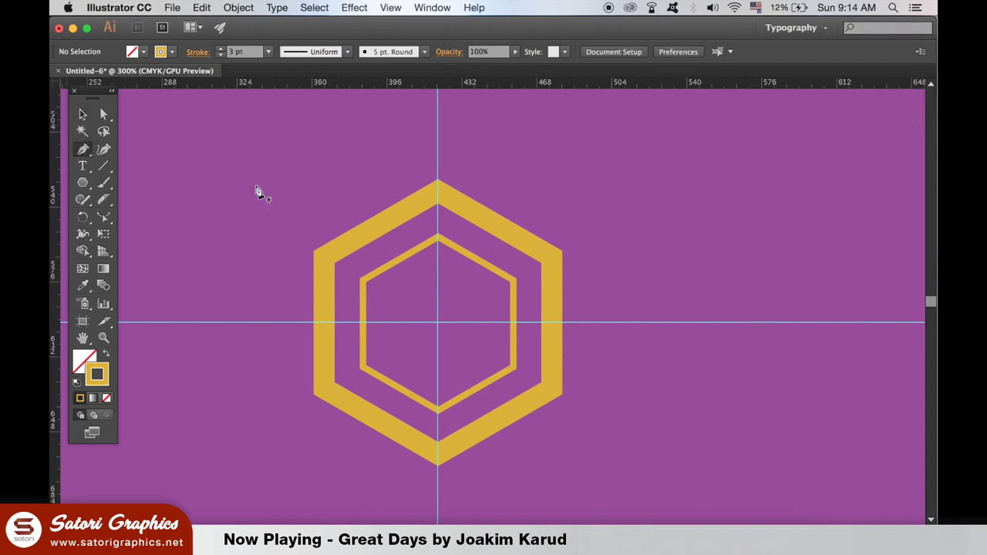
{"action": "left_click", "coordinate": [364, 281]}
{"action": "left_click", "coordinate": [328, 259]}
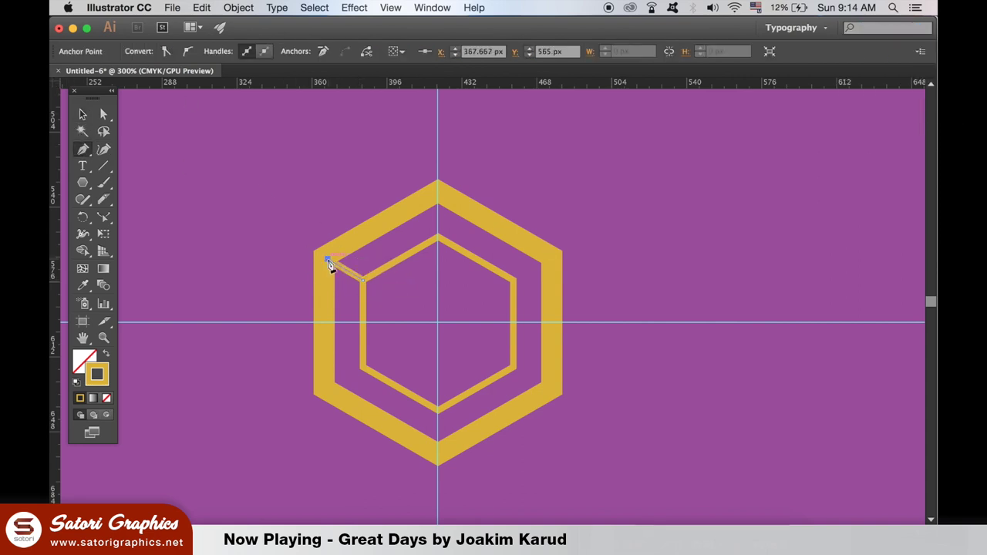
{"action": "key", "text": "Escape"}
{"action": "left_click", "coordinate": [515, 282]}
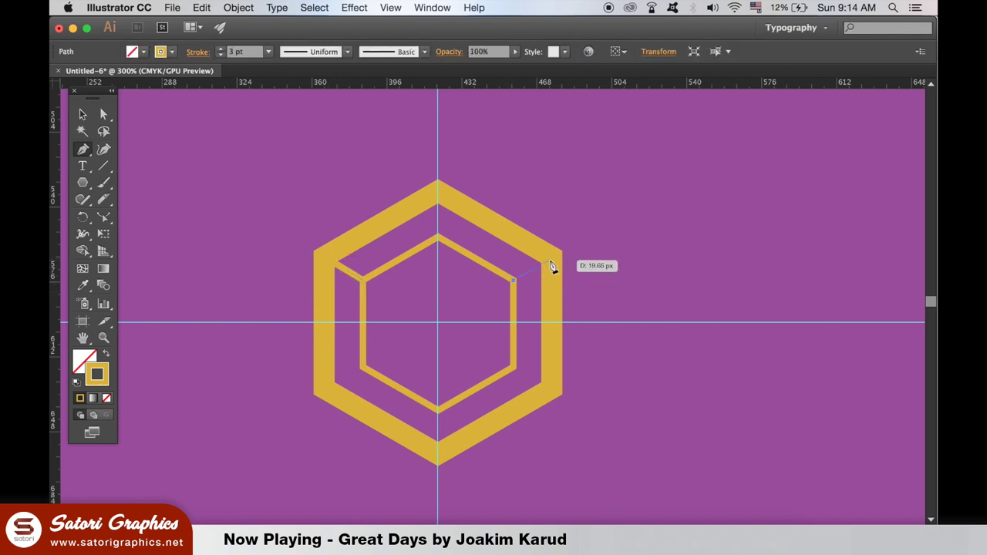
{"action": "left_click", "coordinate": [541, 265]}
{"action": "key", "text": "Escape"}
{"action": "left_click", "coordinate": [438, 410]}
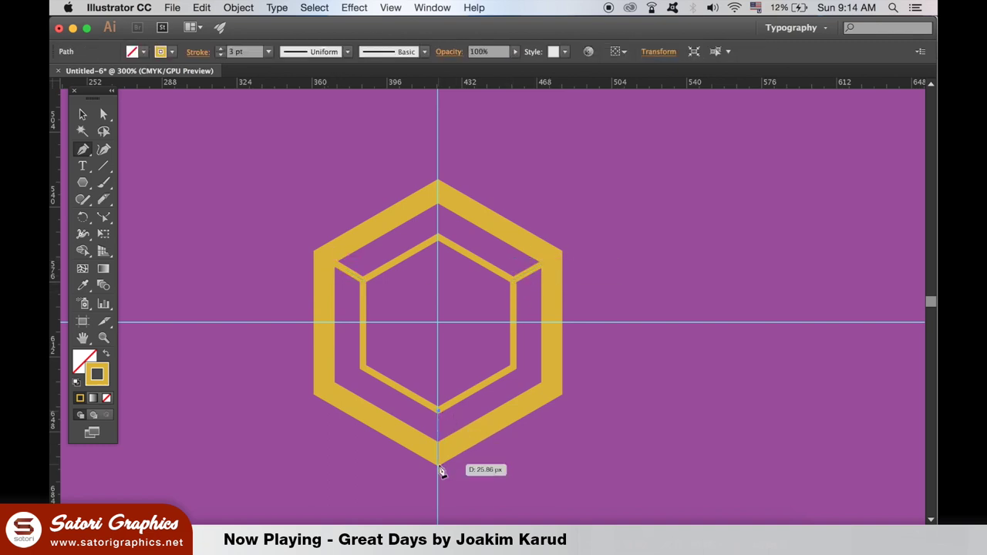
{"action": "left_click", "coordinate": [441, 462]}
{"action": "key", "text": "Escape"}
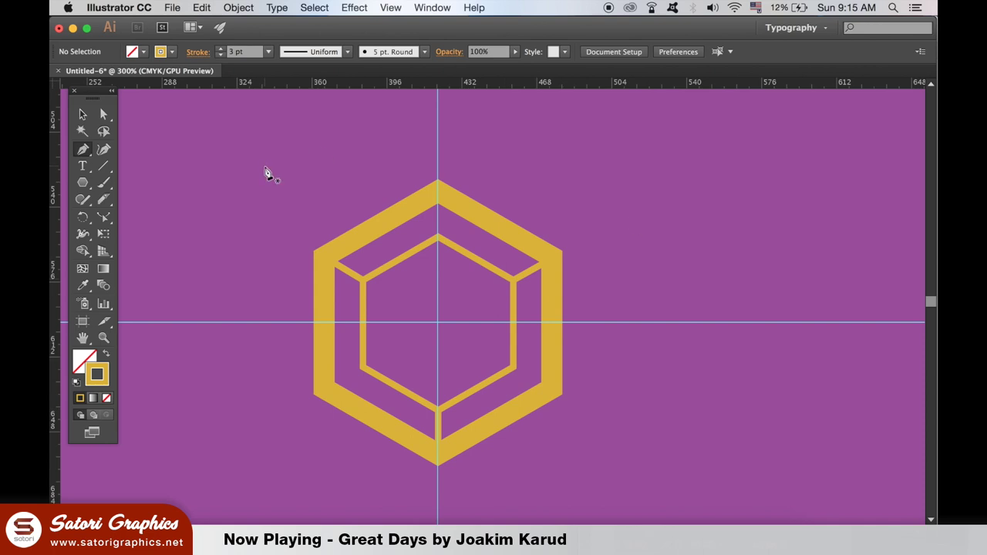
Fit the artboard in view and hide the guides from the canvas right-click menu.
{"action": "left_click", "coordinate": [86, 115]}
{"action": "key", "text": "super+1"}
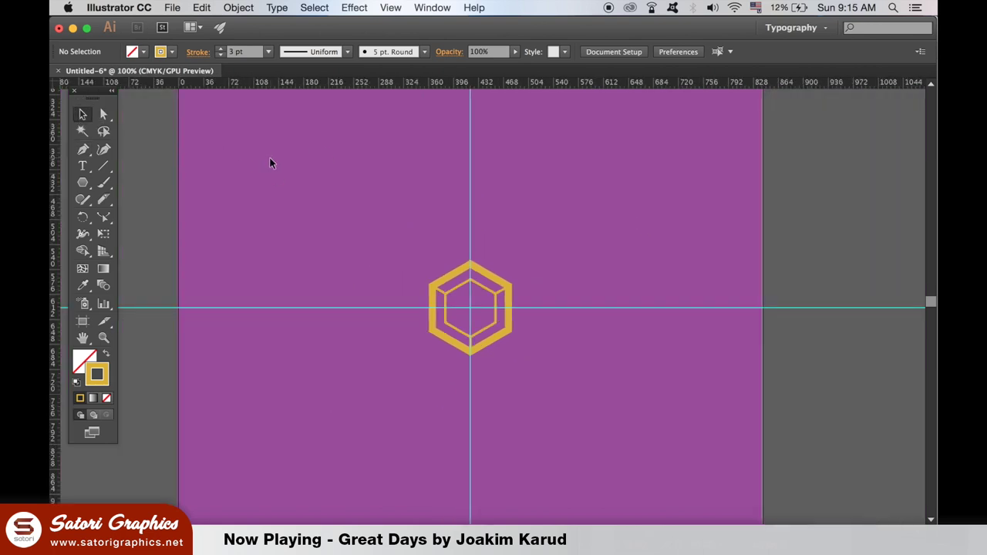
{"action": "right_click", "coordinate": [271, 167]}
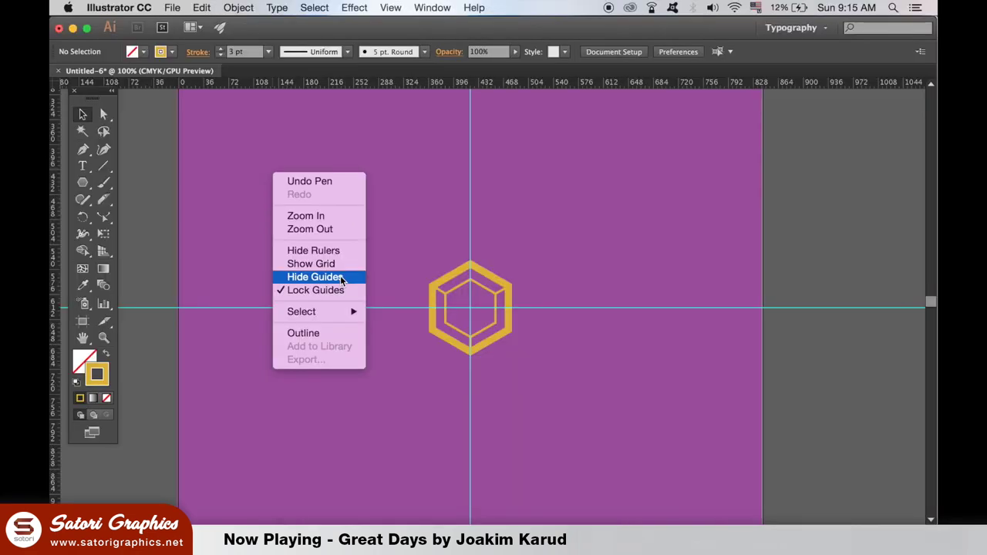
{"action": "left_click", "coordinate": [584, 274]}
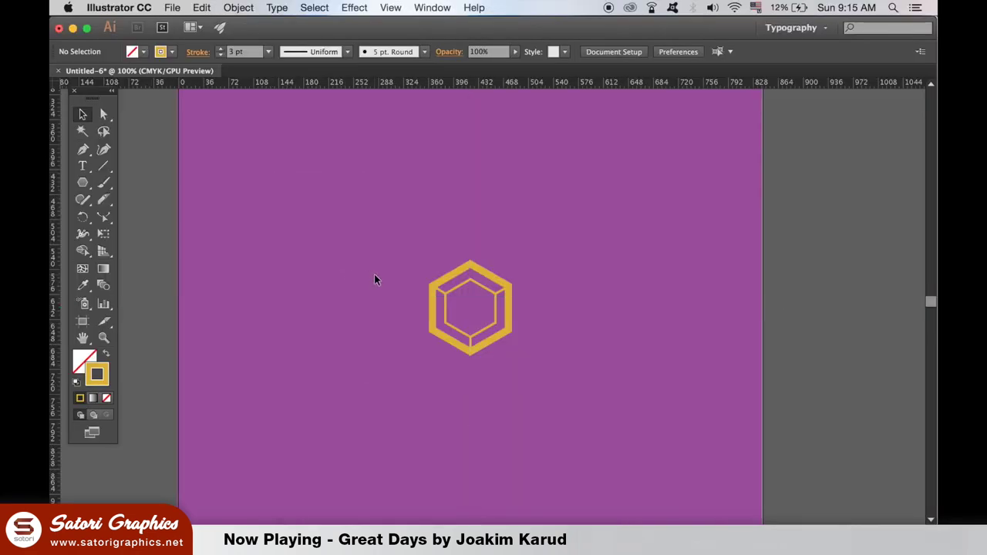
Select all the cube parts and group them with Cmd+G, then deselect.
{"action": "key", "text": "super+minus"}
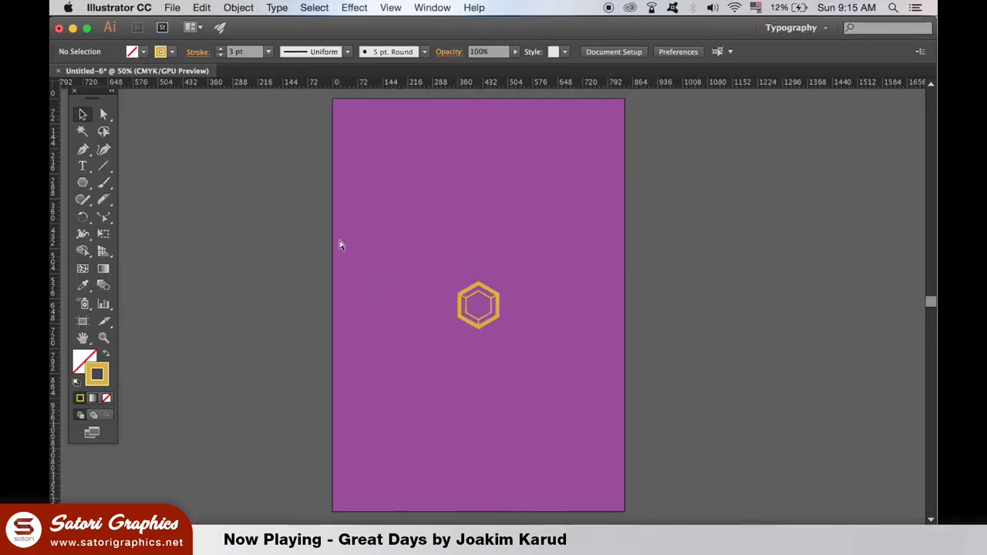
{"action": "key", "text": "super+plus"}
{"action": "key", "text": "super+plus"}
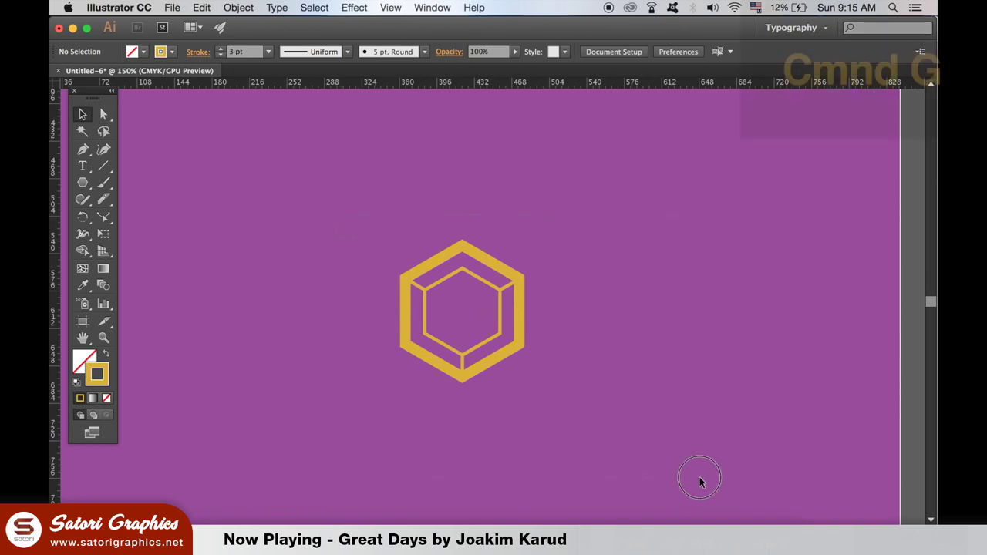
{"action": "key", "text": "super+a"}
{"action": "key", "text": "super+g"}
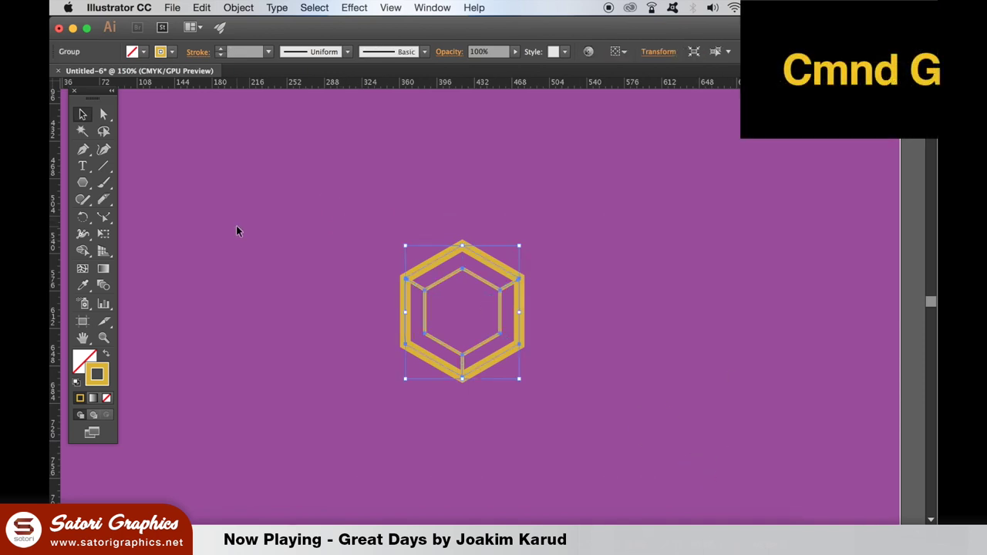
{"action": "left_click", "coordinate": [511, 286]}
Place a copy of the cube group directly above the original.
{"action": "left_click", "coordinate": [512, 284]}
{"action": "left_click_drag", "start_coordinate": [540, 234], "coordinate": [539, 282]}
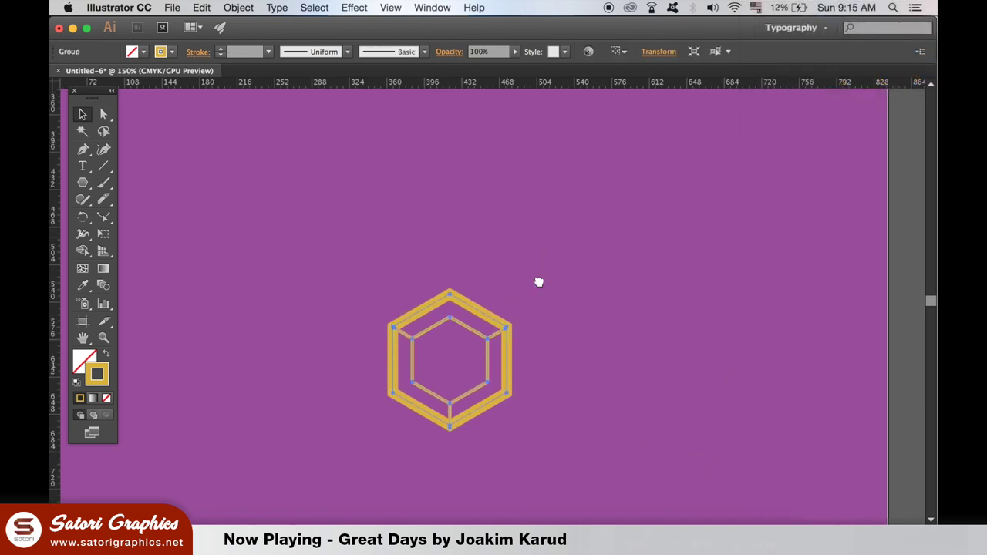
{"action": "left_click_drag", "start_coordinate": [483, 313], "coordinate": [483, 176]}
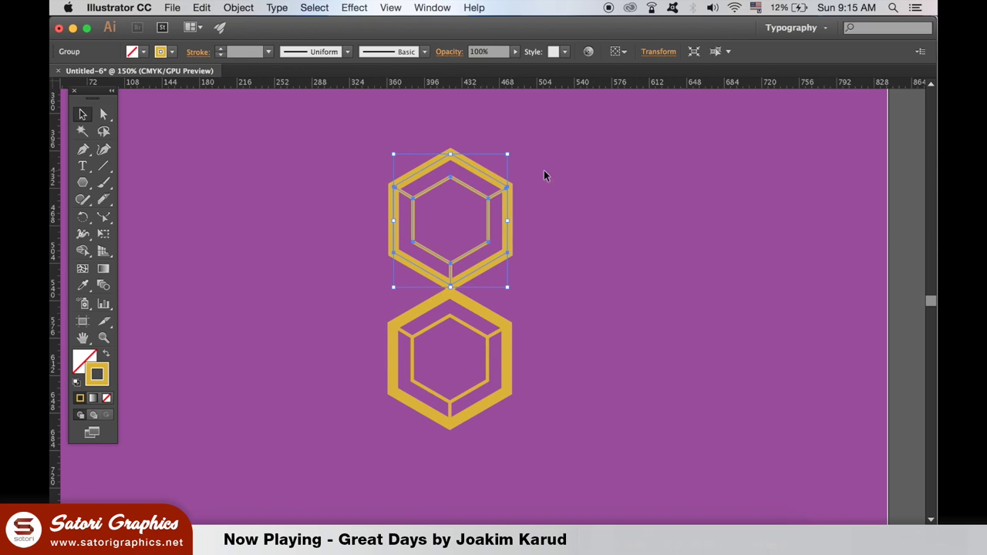
Align both cubes with Horizontal Align Center, then clear the selection.
{"action": "left_click", "coordinate": [487, 328], "text": "shift"}
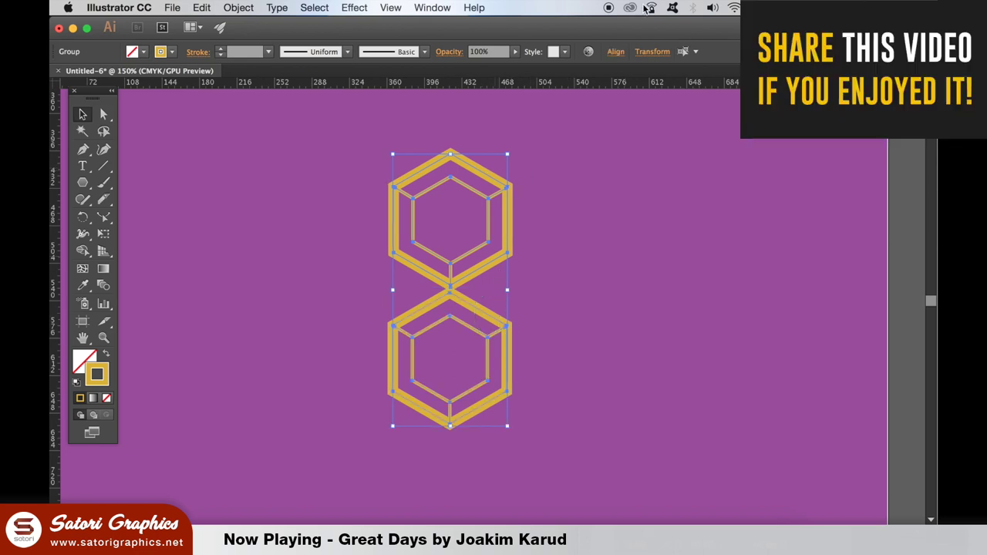
{"action": "left_click", "coordinate": [615, 51]}
{"action": "left_click", "coordinate": [496, 89]}
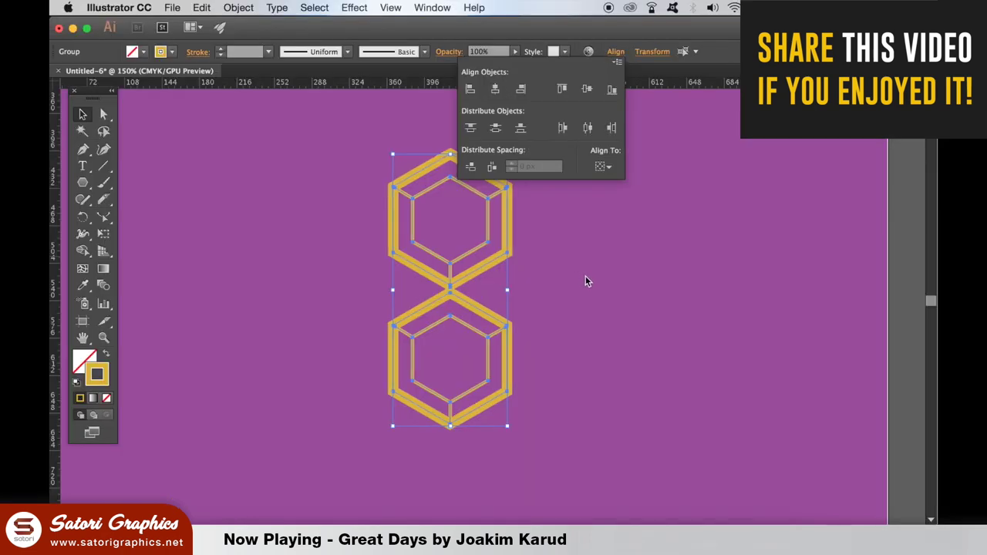
{"action": "left_click", "coordinate": [591, 274]}
{"action": "left_click", "coordinate": [599, 271]}
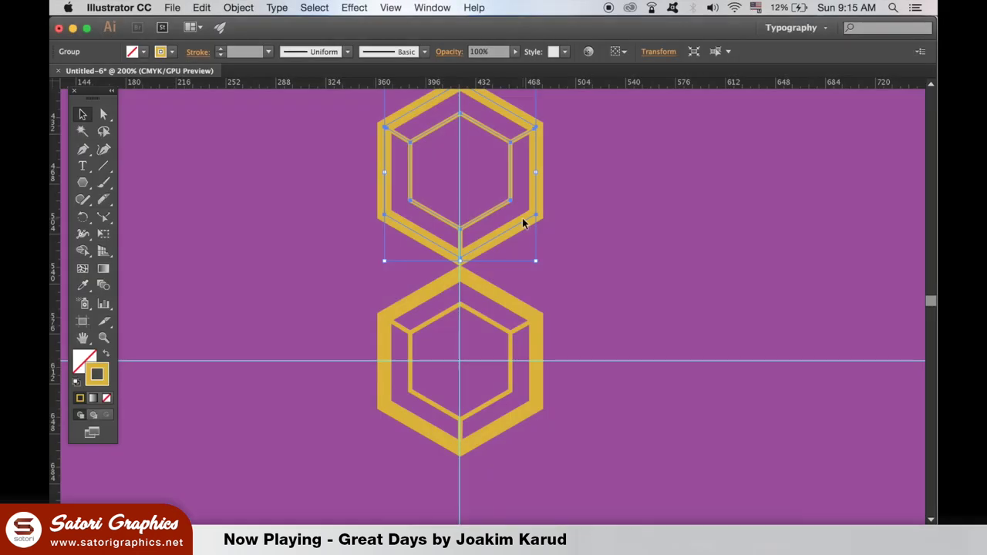
Rotate a copy of the top cube 60° around the lower hexagon's centre using the Rotate tool.
{"action": "left_click", "coordinate": [83, 216]}
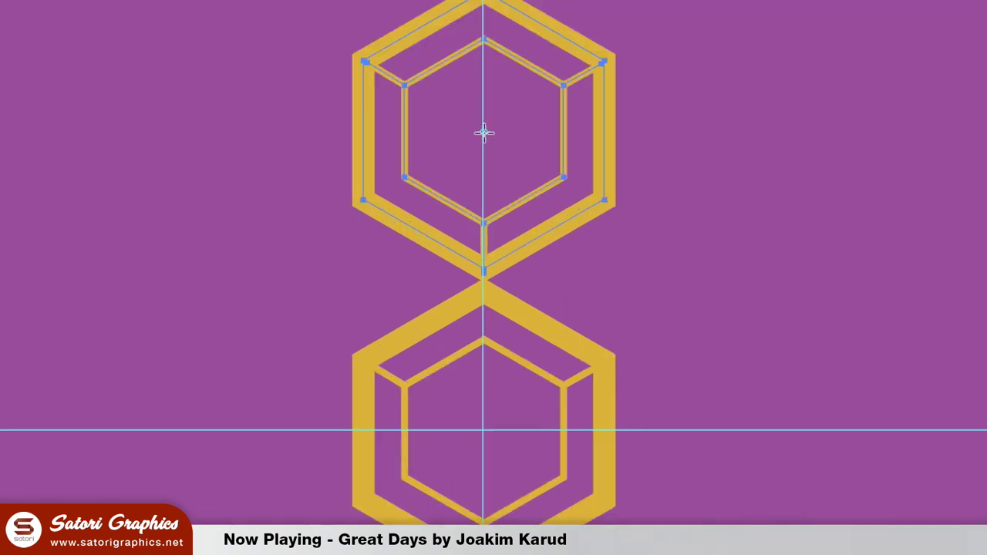
{"action": "left_click_drag", "start_coordinate": [484, 133], "coordinate": [483, 430]}
{"action": "scroll", "coordinate": [485, 443], "scroll_direction": "up", "scroll_amount": 5}
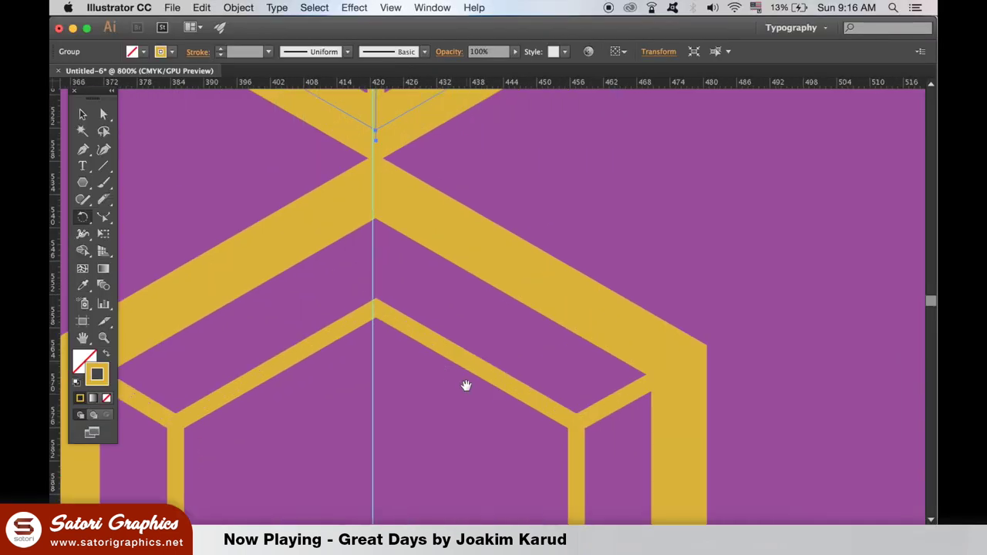
{"action": "left_click_drag", "start_coordinate": [466, 386], "coordinate": [549, 136]}
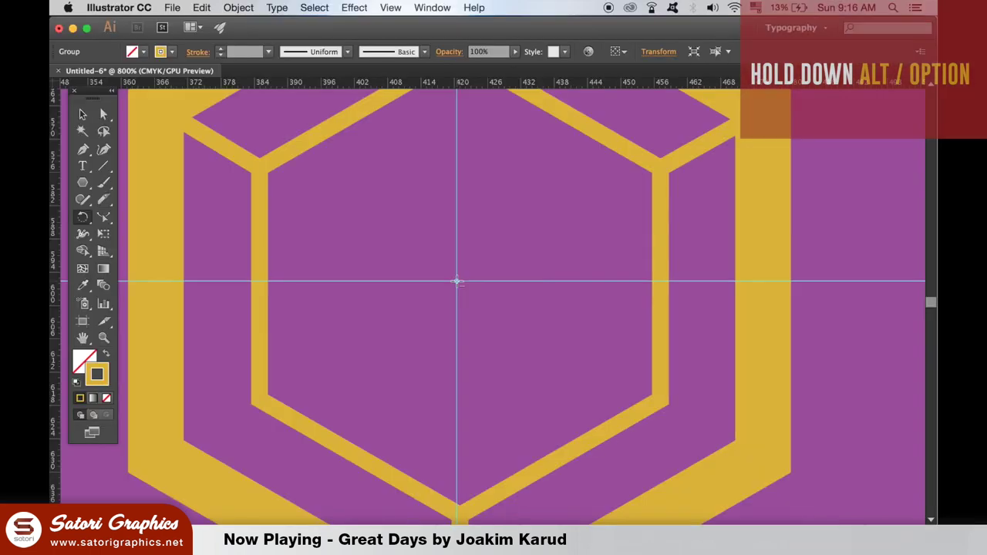
{"action": "left_click", "coordinate": [507, 296], "text": "alt"}
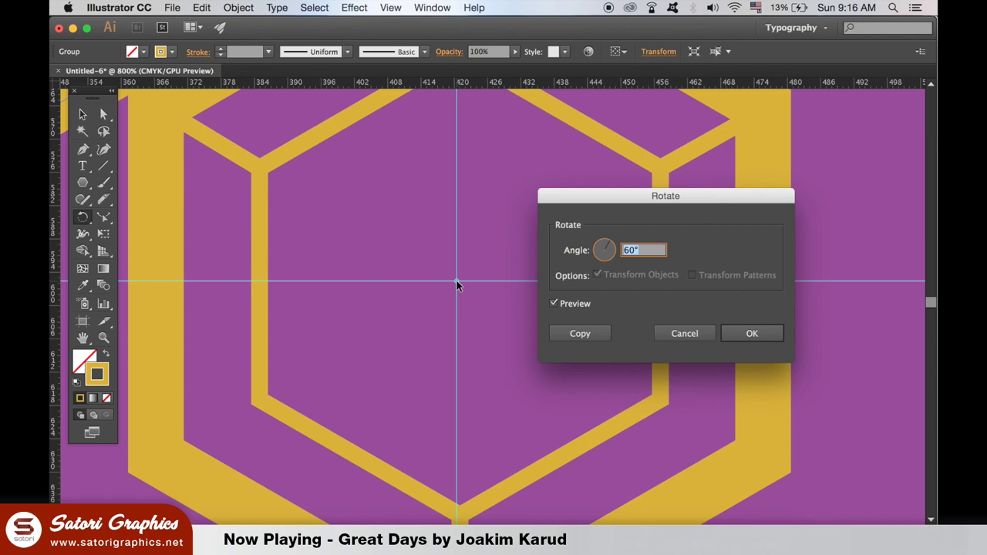
{"action": "left_click", "coordinate": [582, 333]}
Repeat the 60° rotated copy with Cmd+D until six cubes ring the central one.
{"action": "key", "text": "super+minus"}
{"action": "key", "text": "super+minus"}
{"action": "key", "text": "super+minus"}
{"action": "key", "text": "super+d"}
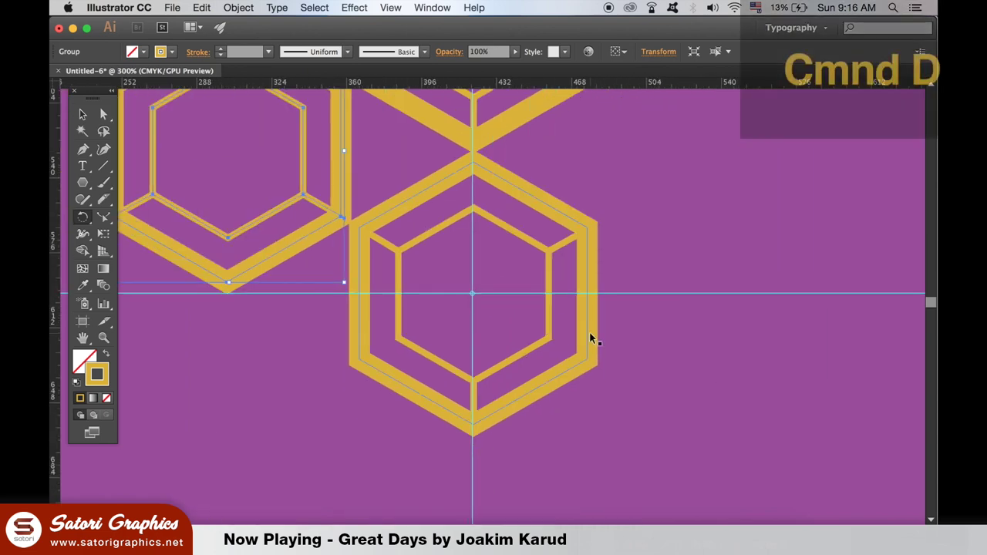
{"action": "key", "text": "super+minus"}
{"action": "key", "text": "super+minus"}
{"action": "key", "text": "super+d"}
{"action": "key", "text": "super+d"}
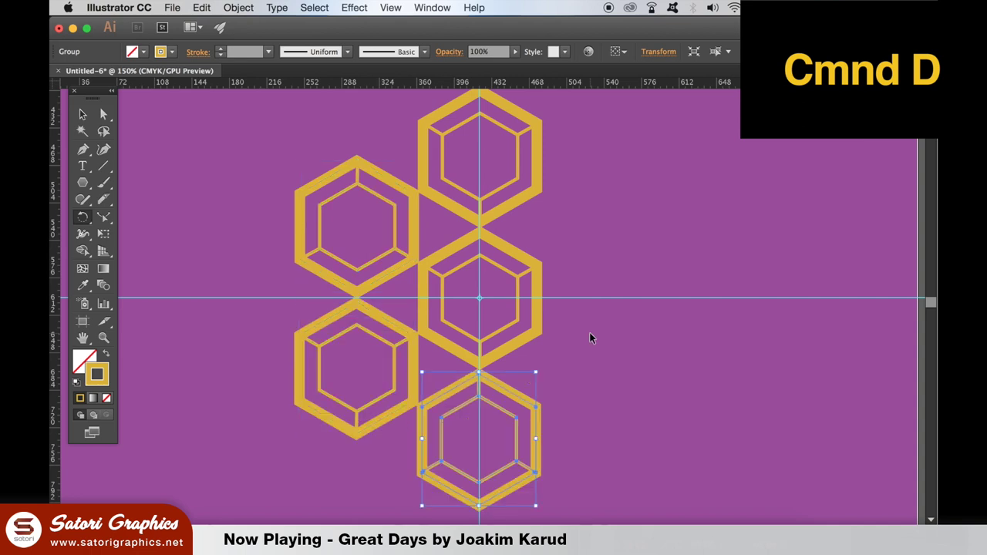
{"action": "key", "text": "super+d"}
{"action": "key", "text": "super+d"}
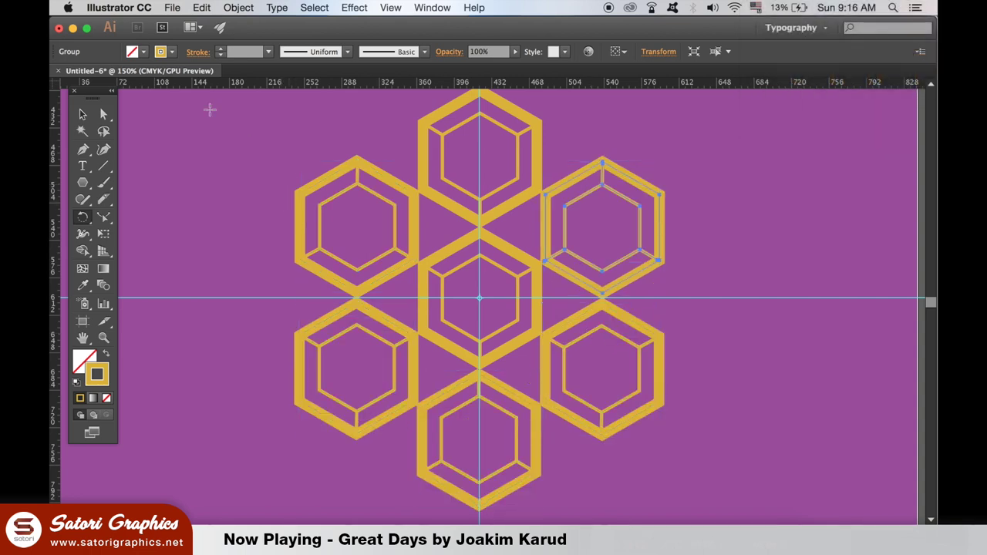
Deselect everything, zoom out to view the whole poster, and open the canvas context menu.
{"action": "left_click", "coordinate": [82, 114]}
{"action": "left_click", "coordinate": [260, 119]}
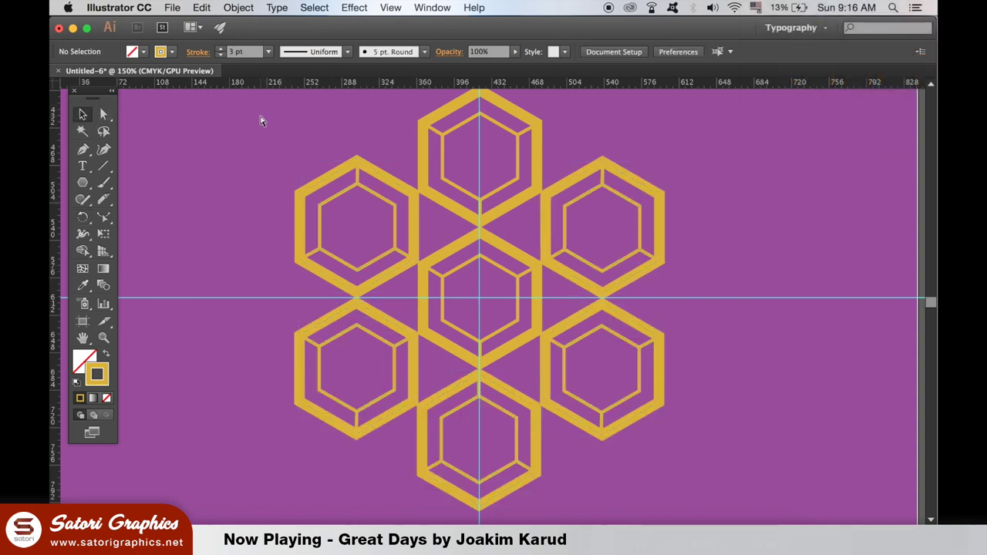
{"action": "key", "text": "super+minus"}
{"action": "key", "text": "super+minus"}
{"action": "key", "text": "super+minus"}
{"action": "right_click", "coordinate": [272, 187]}
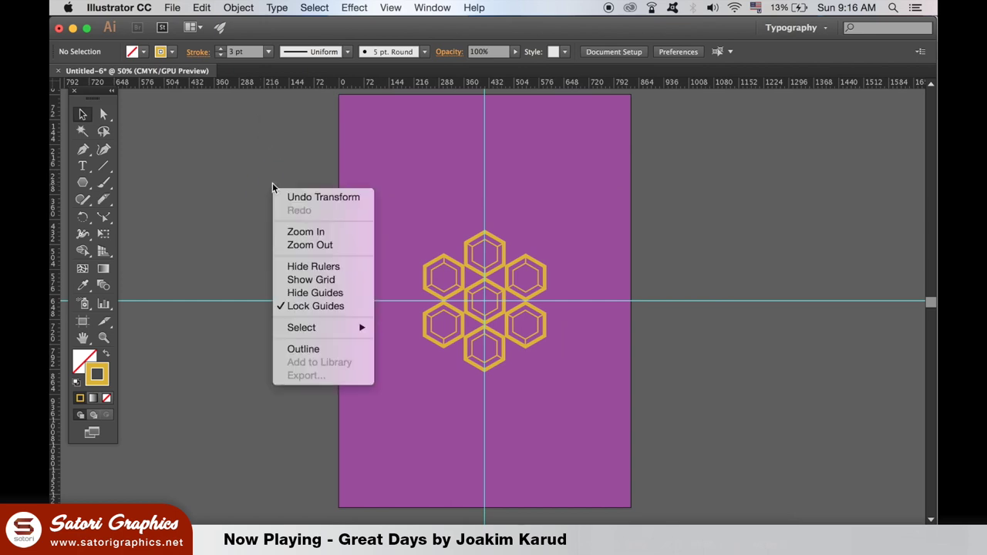
Hide the guides and group the seven hexagon shapes into one cluster.
{"action": "left_click", "coordinate": [330, 292]}
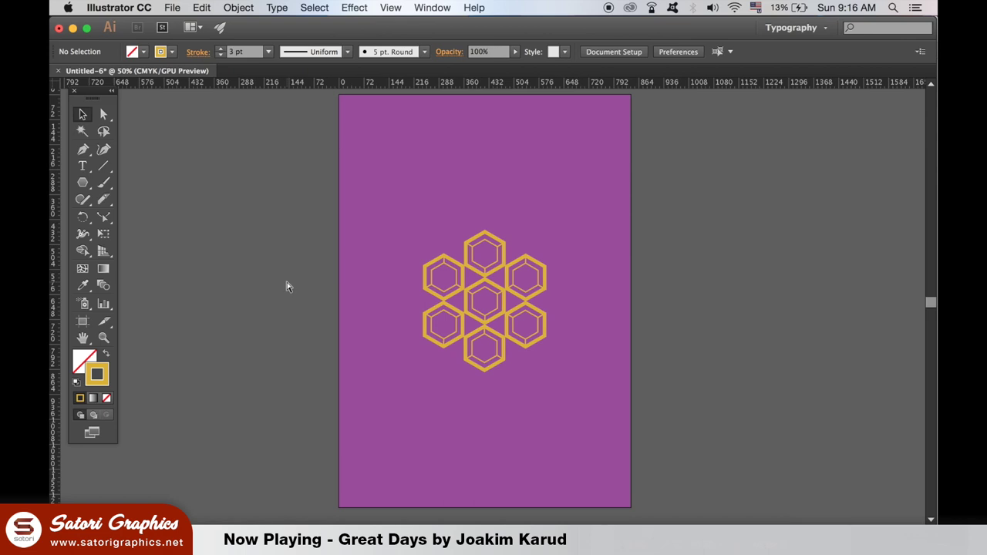
{"action": "key", "text": "super+minus"}
{"action": "key", "text": "super+minus"}
{"action": "key", "text": "super+equal"}
{"action": "key", "text": "super+equal"}
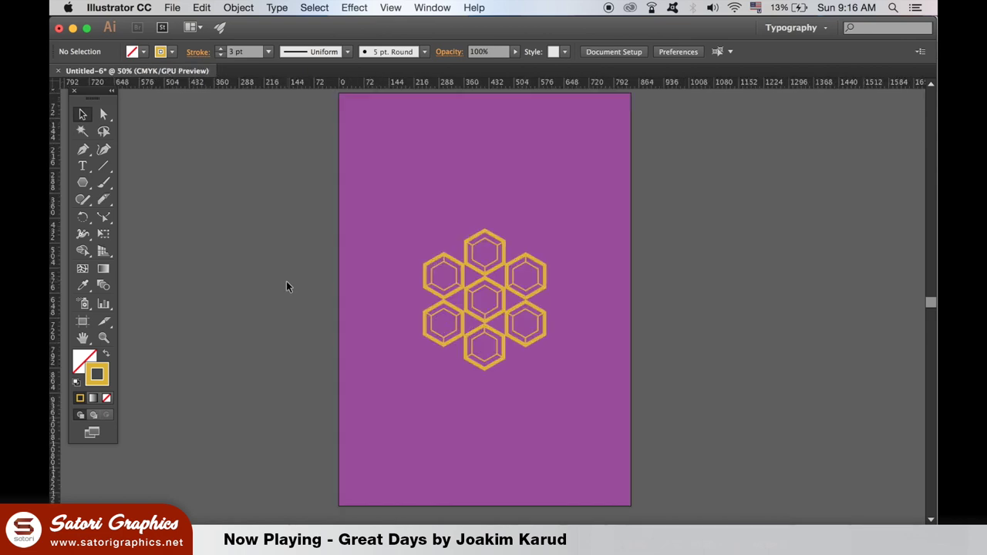
{"action": "left_click_drag", "start_coordinate": [337, 214], "coordinate": [643, 392]}
{"action": "key", "text": "super+g"}
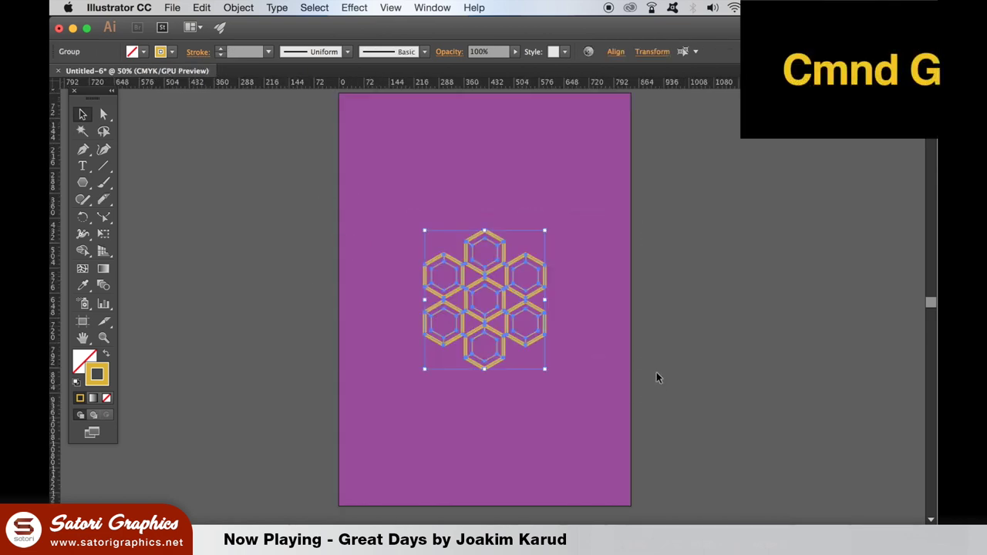
{"action": "left_click", "coordinate": [619, 372]}
{"action": "key", "text": "super+z"}
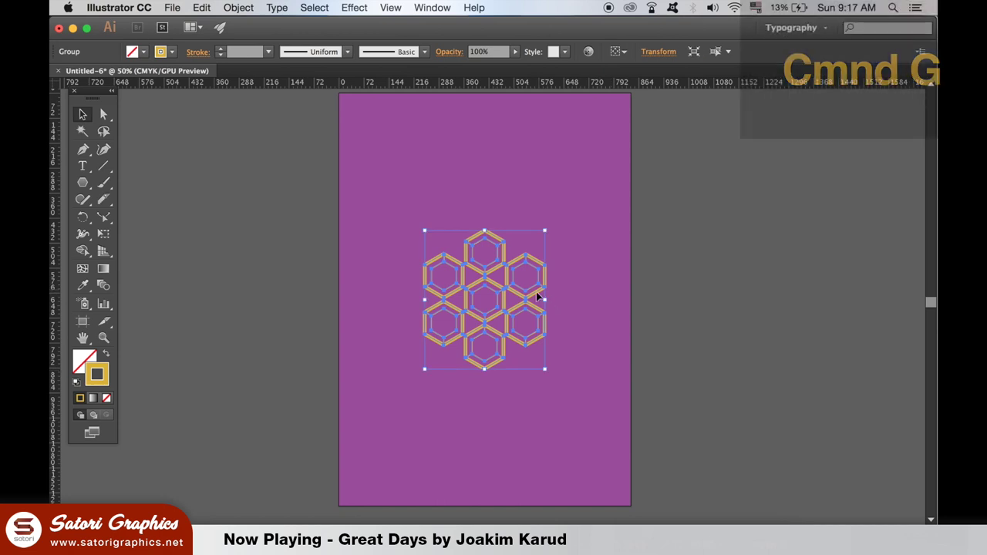
Duplicate the cluster, enlarge the copy to fill the poster, and set its opacity to 19%.
{"action": "left_click_drag", "start_coordinate": [514, 308], "coordinate": [539, 293]}
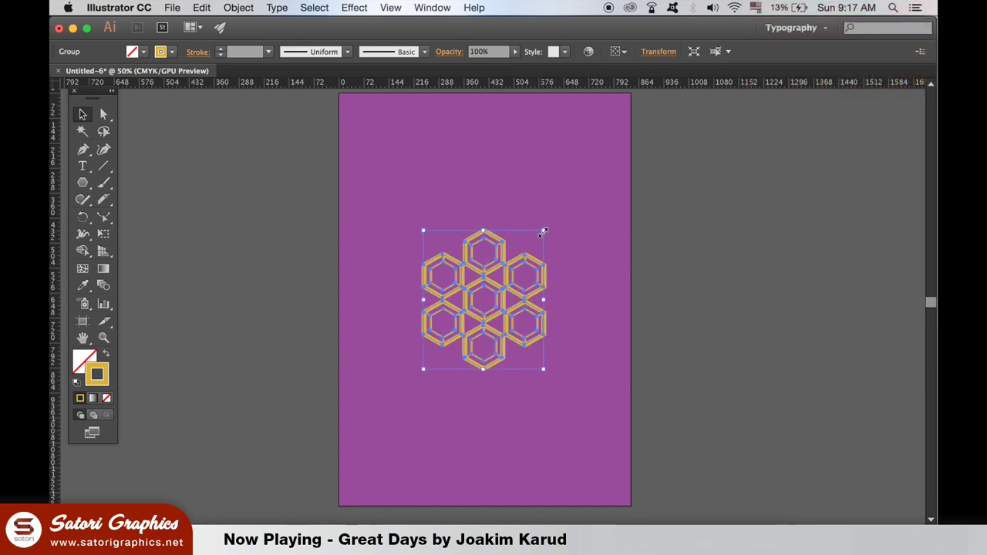
{"action": "left_click_drag", "start_coordinate": [547, 231], "coordinate": [667, 136]}
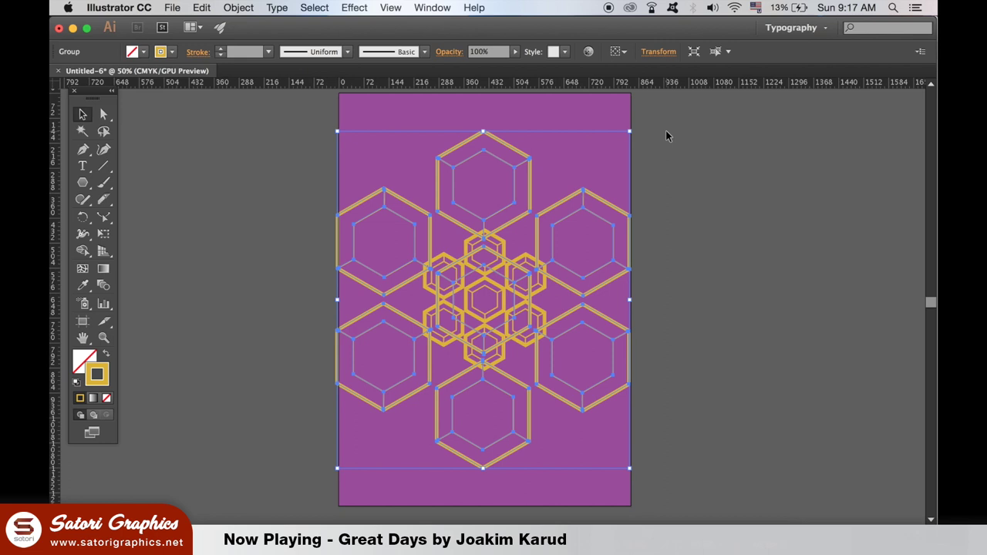
{"action": "left_click", "coordinate": [515, 51]}
{"action": "left_click", "coordinate": [468, 67]}
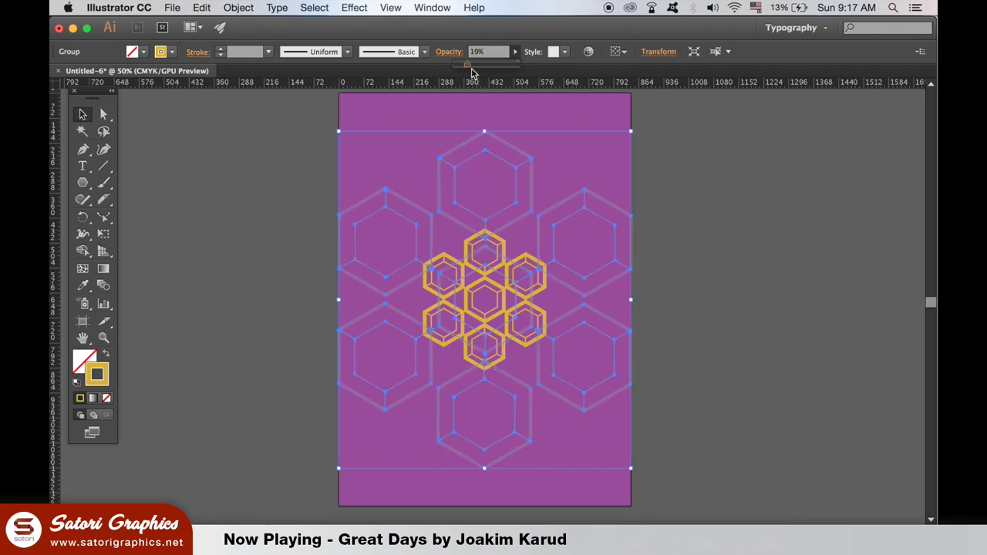
{"action": "left_click", "coordinate": [726, 215]}
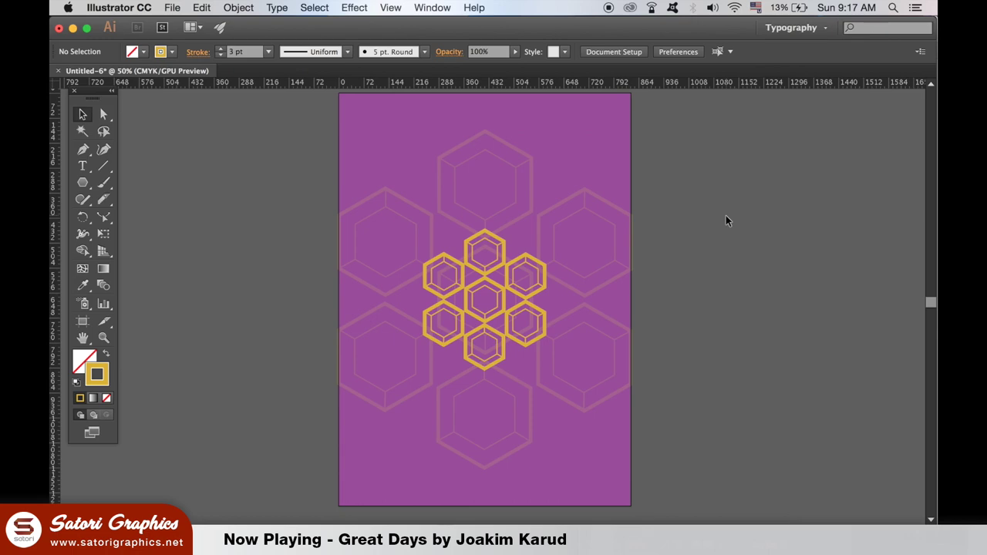